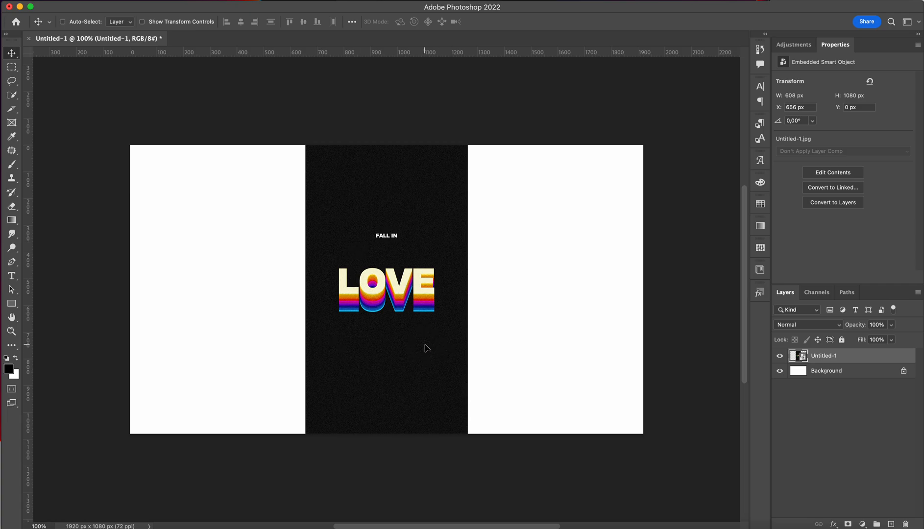
Step: Scale the reference poster to about 37% and park it at the canvas's right side
{"action": "key", "text": "super+t"}
{"action": "left_click_drag", "start_coordinate": [306, 434], "coordinate": [407, 365]}
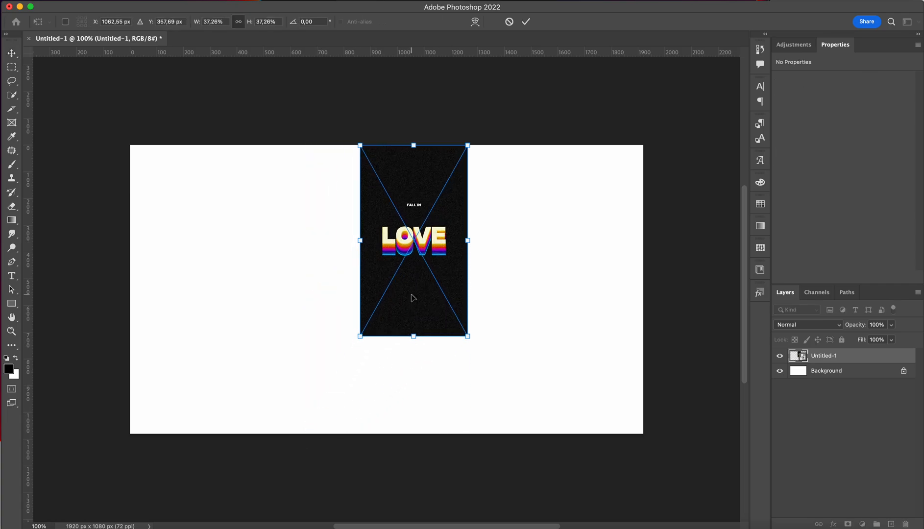
{"action": "left_click_drag", "start_coordinate": [412, 304], "coordinate": [581, 302]}
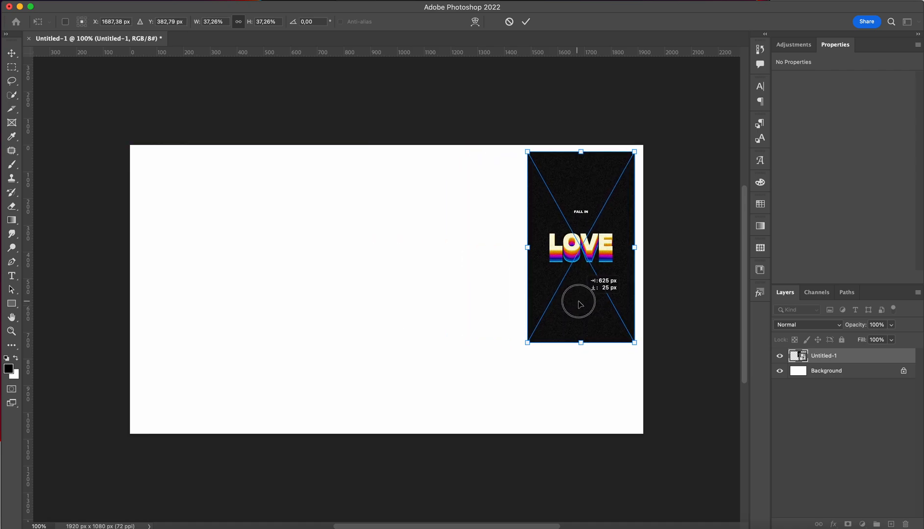
{"action": "key", "text": "Return"}
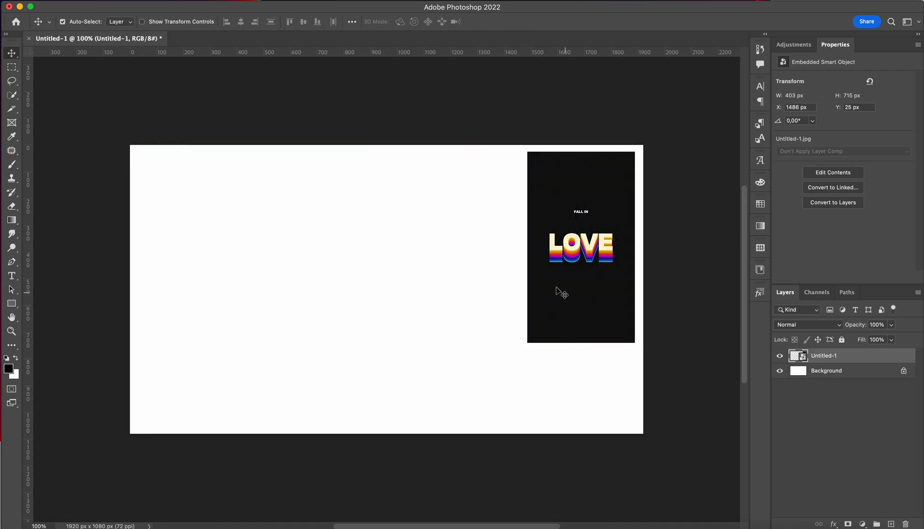
{"action": "key", "text": "z"}
{"action": "left_click_drag", "start_coordinate": [419, 248], "coordinate": [435, 247]}
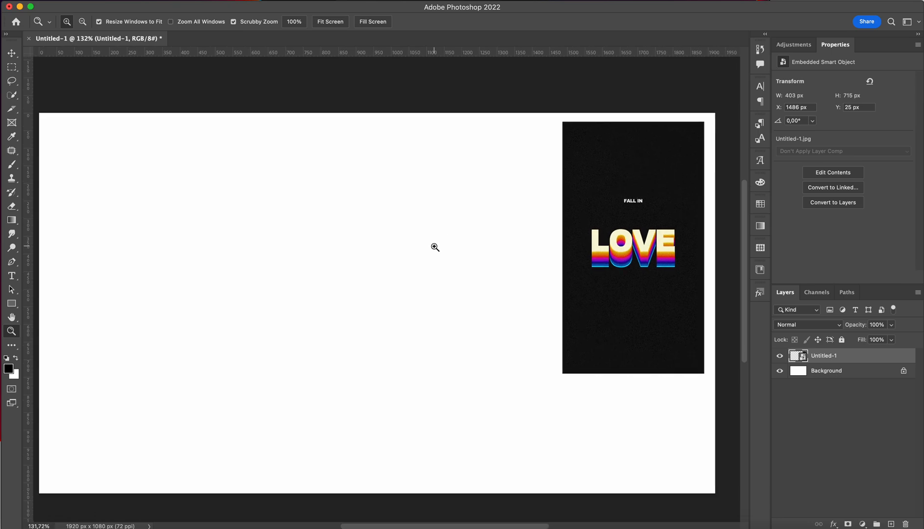
{"action": "key", "text": "v"}
Step: Add a Solid Color fill layer of #121212 and move it beneath the reference poster
{"action": "left_click", "coordinate": [862, 523]}
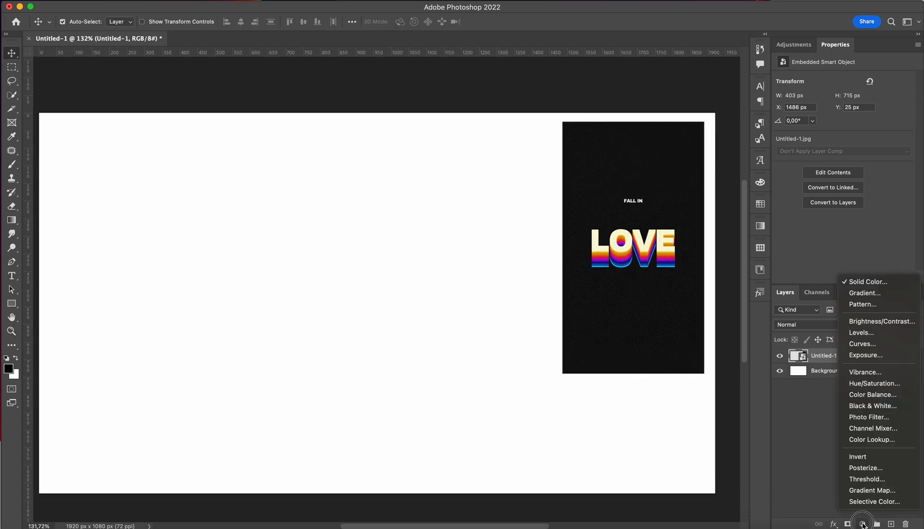
{"action": "left_click", "coordinate": [867, 282]}
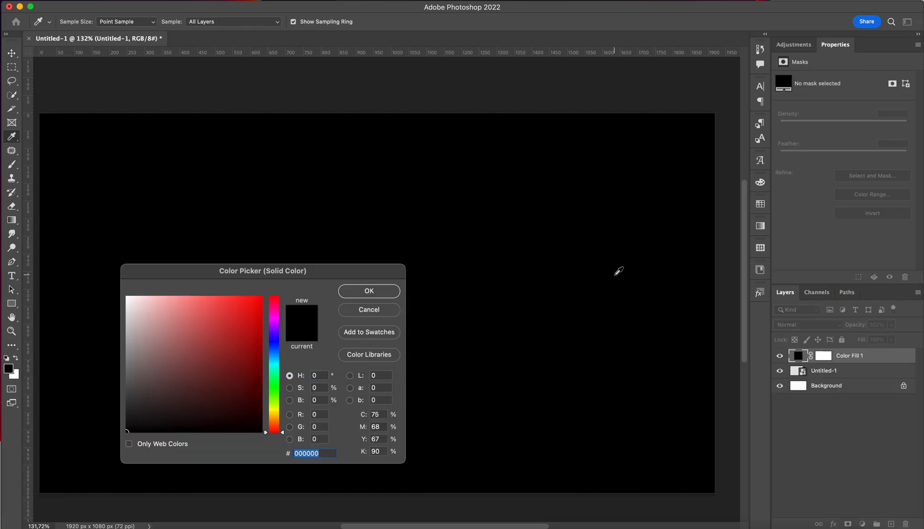
{"action": "left_click_drag", "start_coordinate": [129, 422], "coordinate": [122, 421]}
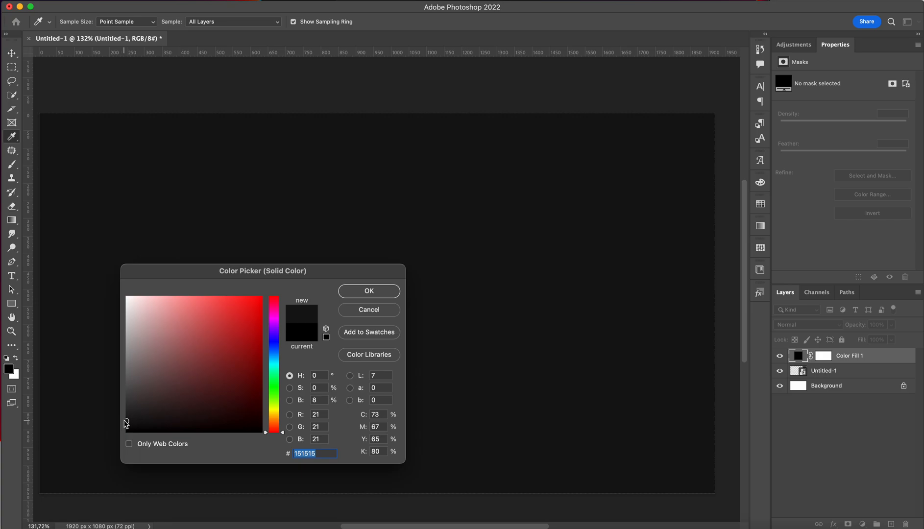
{"action": "left_click", "coordinate": [125, 424]}
{"action": "key", "text": "Return"}
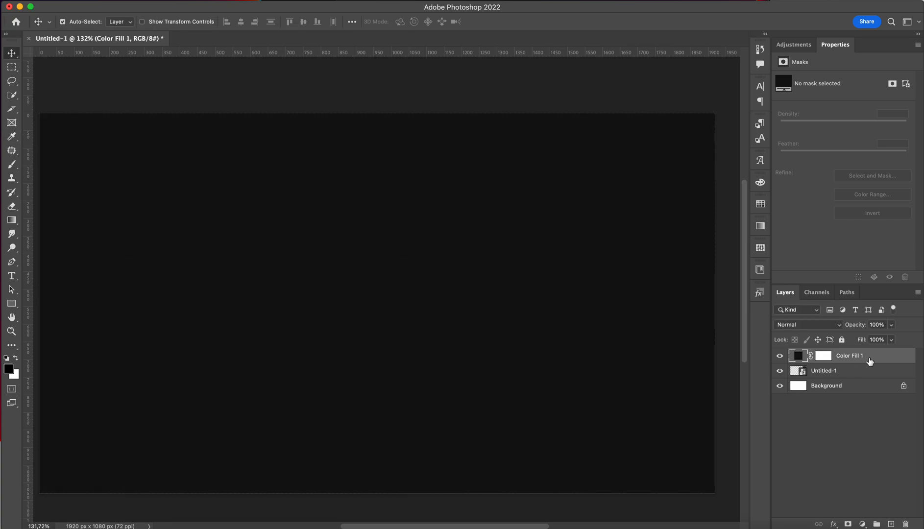
{"action": "left_click_drag", "start_coordinate": [869, 361], "coordinate": [869, 378]}
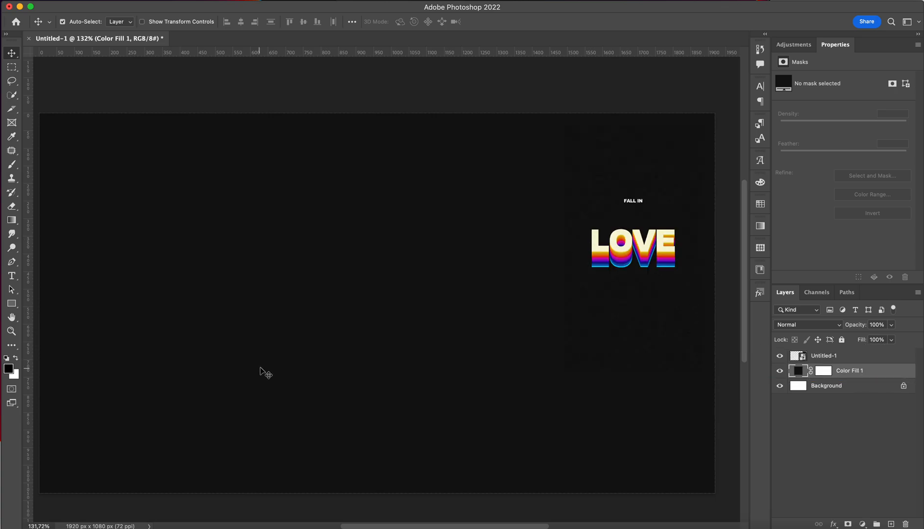
Step: Create a LOVE type layer on the canvas and set its colour to white
{"action": "key", "text": "t"}
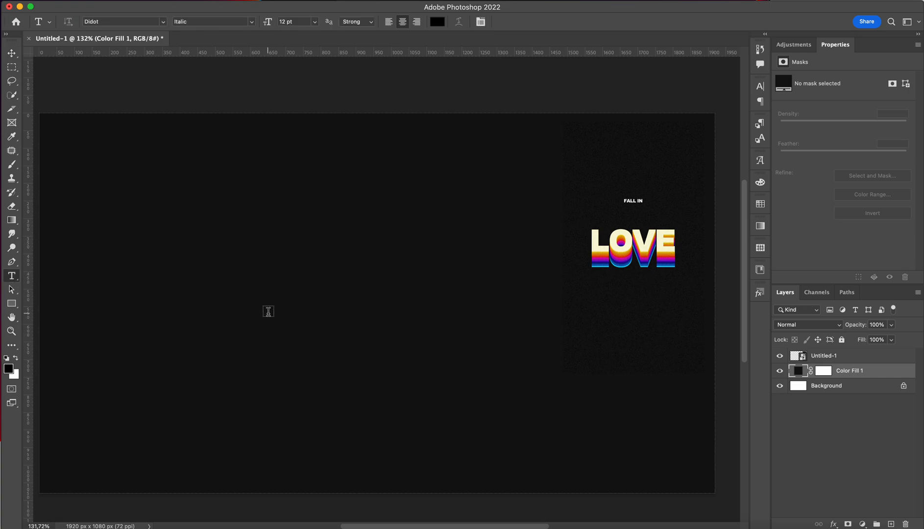
{"action": "left_click", "coordinate": [268, 312]}
{"action": "type", "text": "FALL"}
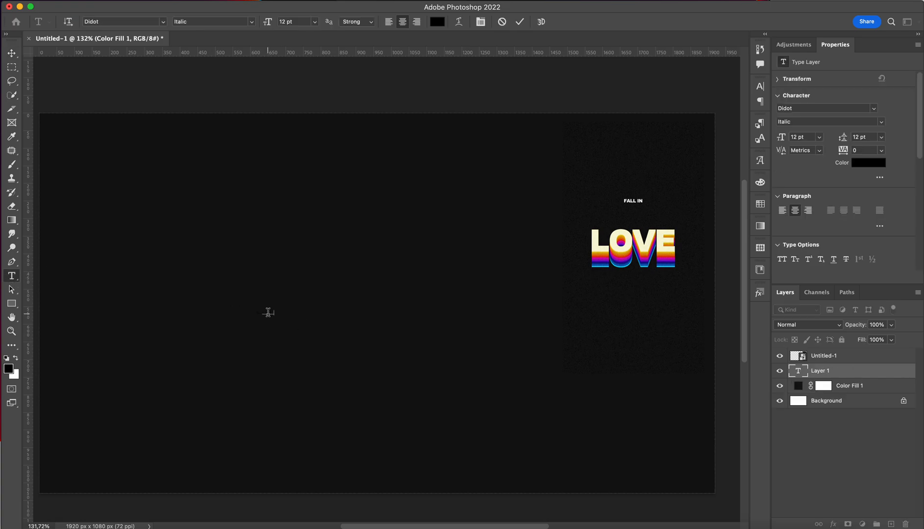
{"action": "left_click", "coordinate": [854, 370]}
{"action": "left_click", "coordinate": [869, 162]}
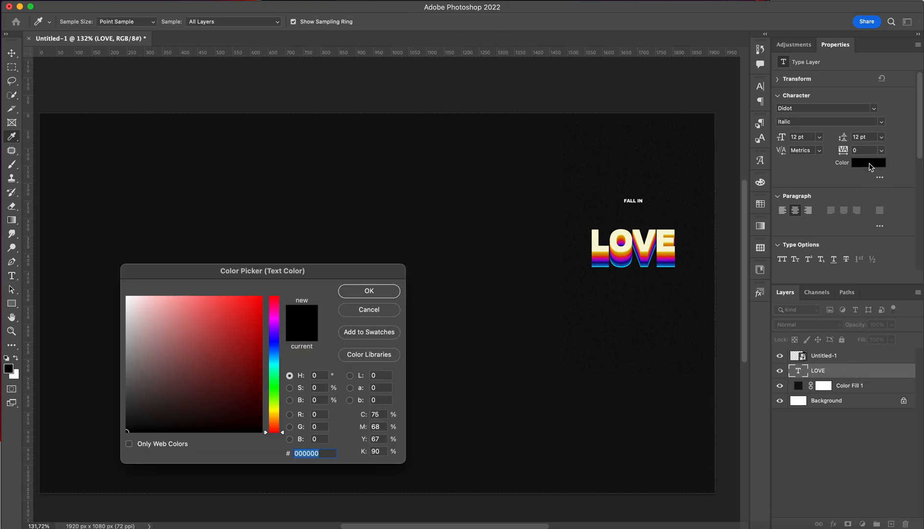
{"action": "left_click_drag", "start_coordinate": [144, 310], "coordinate": [122, 282]}
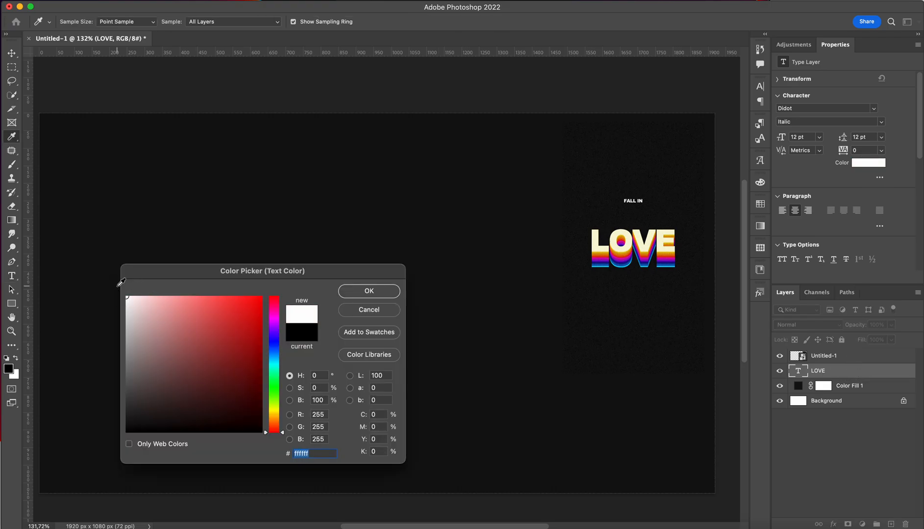
{"action": "key", "text": "Return"}
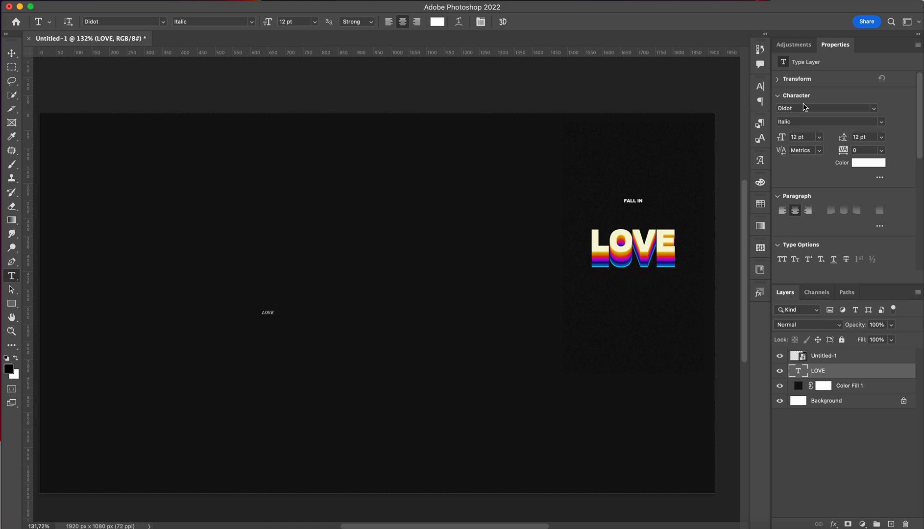
Step: Set LOVE to Arial Black at 227 pt and centre it on the canvas
{"action": "left_click", "coordinate": [804, 108]}
{"action": "type", "text": "arial"}
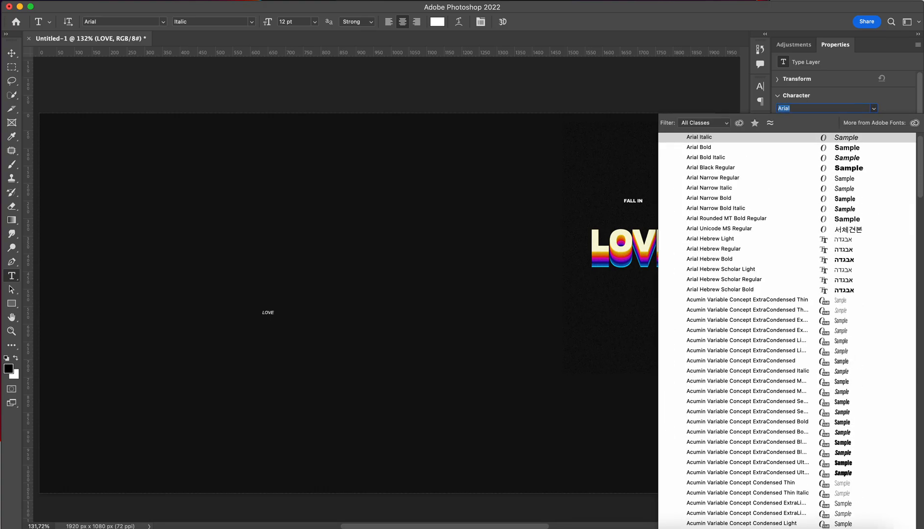
{"action": "key", "text": "Down"}
{"action": "key", "text": "Down"}
{"action": "key", "text": "Down"}
{"action": "key", "text": "Return"}
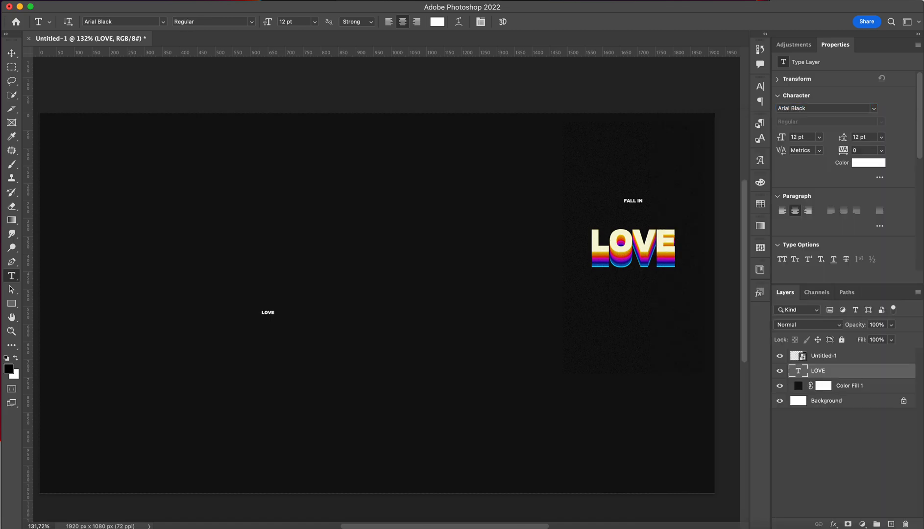
{"action": "left_click_drag", "start_coordinate": [781, 138], "coordinate": [896, 136]}
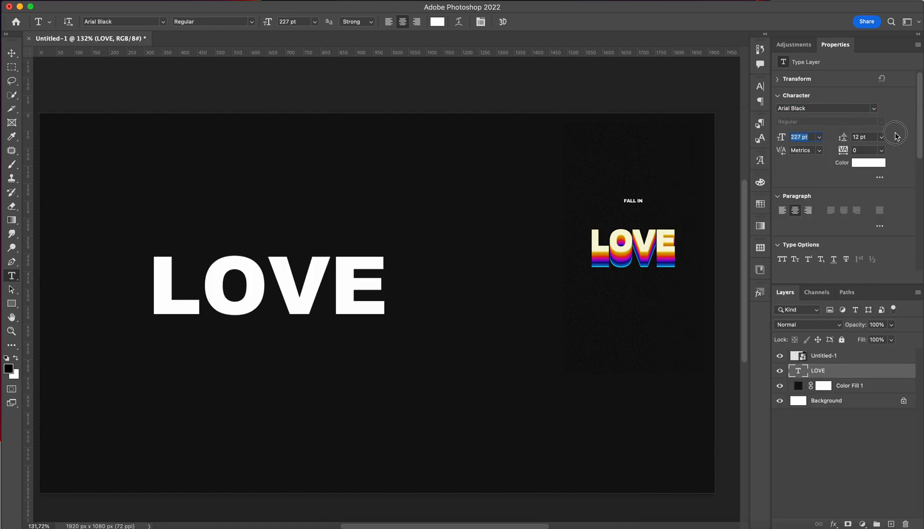
{"action": "key", "text": "v"}
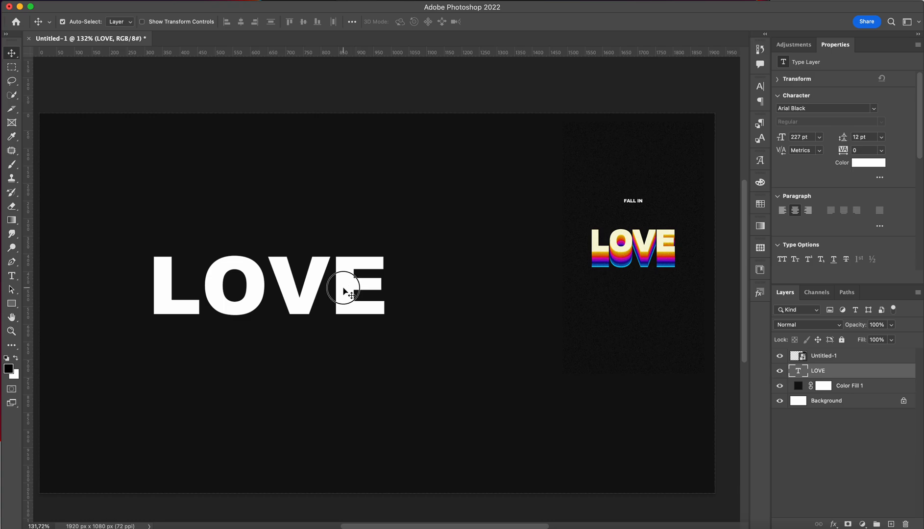
{"action": "left_click_drag", "start_coordinate": [344, 292], "coordinate": [454, 310]}
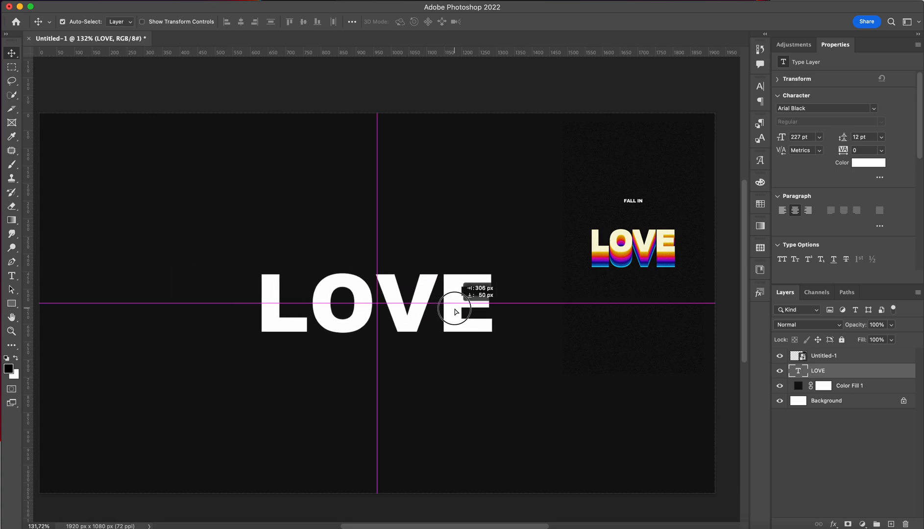
Step: Tighten the LOVE letter tracking to -40
{"action": "left_click", "coordinate": [859, 149]}
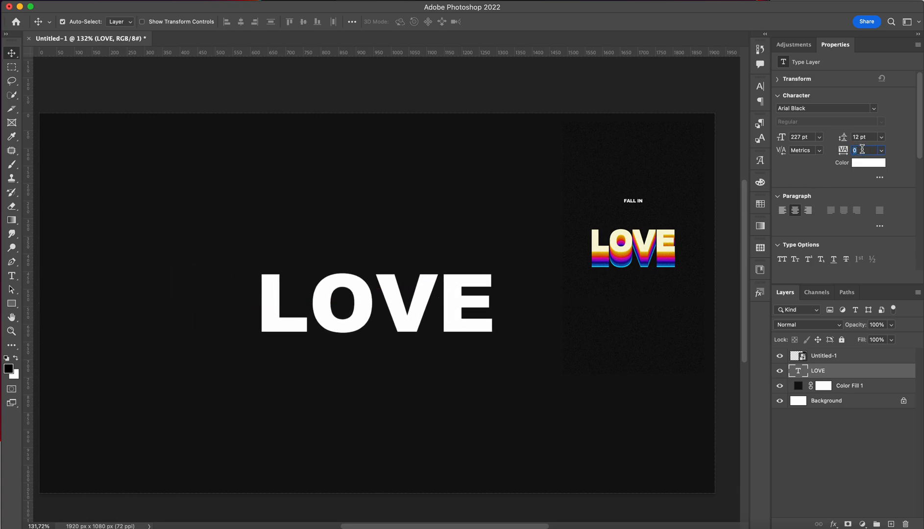
{"action": "key", "text": "Down"}
{"action": "key", "text": "Down"}
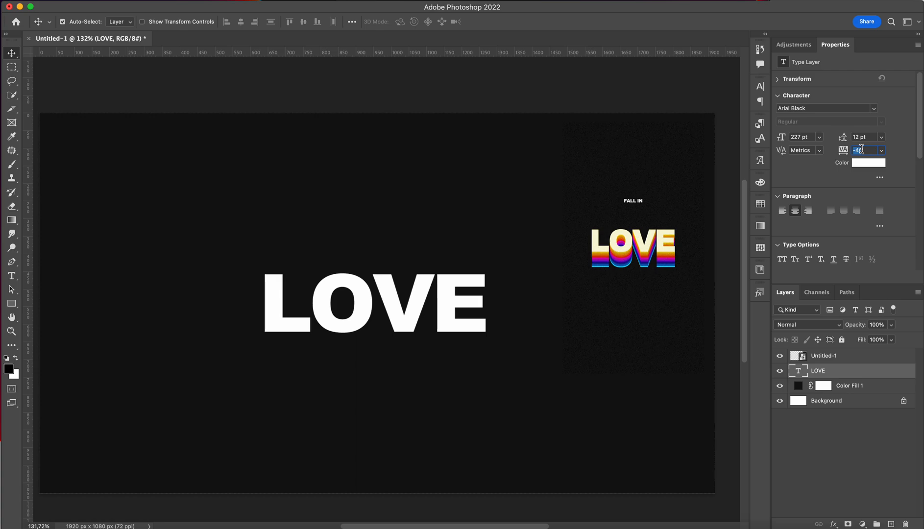
{"action": "key", "text": "Return"}
Step: Duplicate LOVE, hide the copy, and put the original LOVE layer into Group 1
{"action": "key", "text": "super+j"}
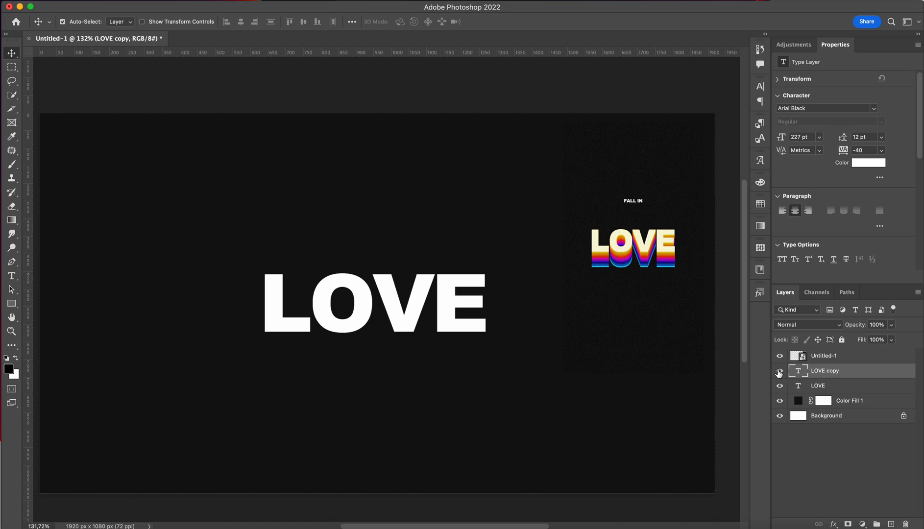
{"action": "left_click", "coordinate": [779, 371]}
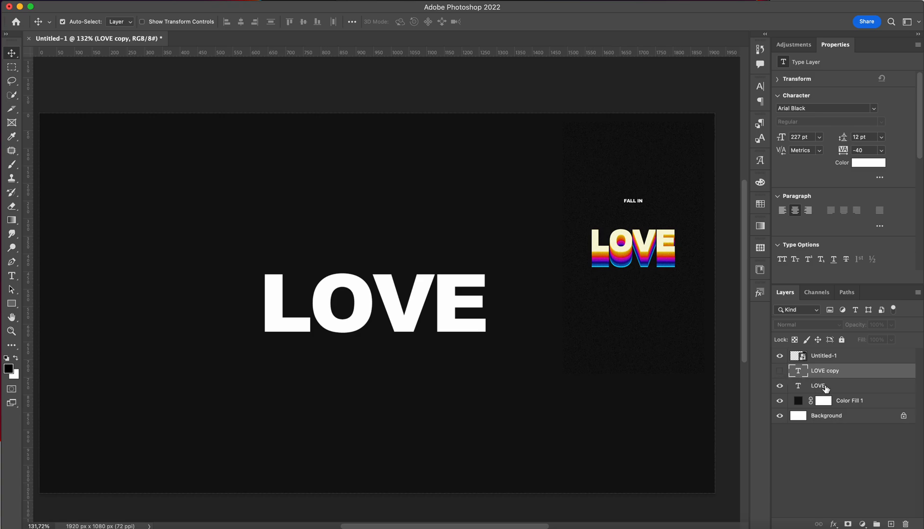
{"action": "left_click", "coordinate": [835, 388]}
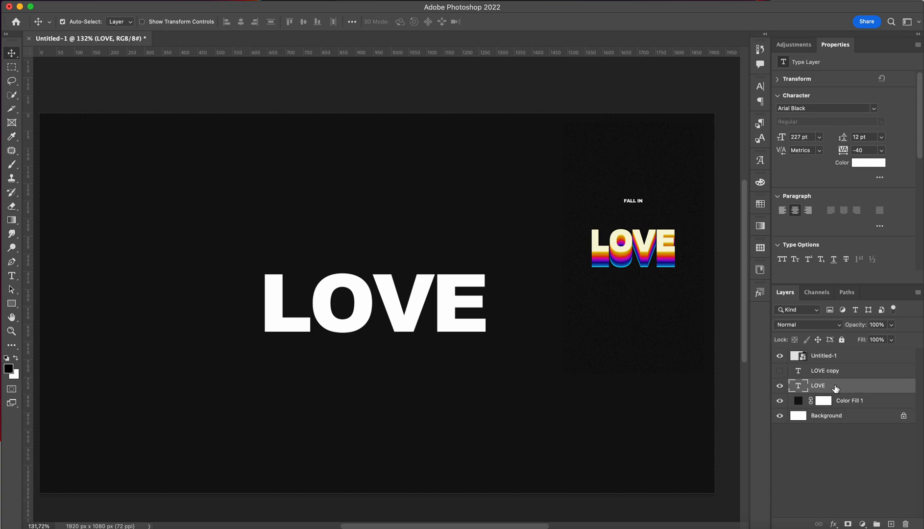
{"action": "key", "text": "ctrl+g"}
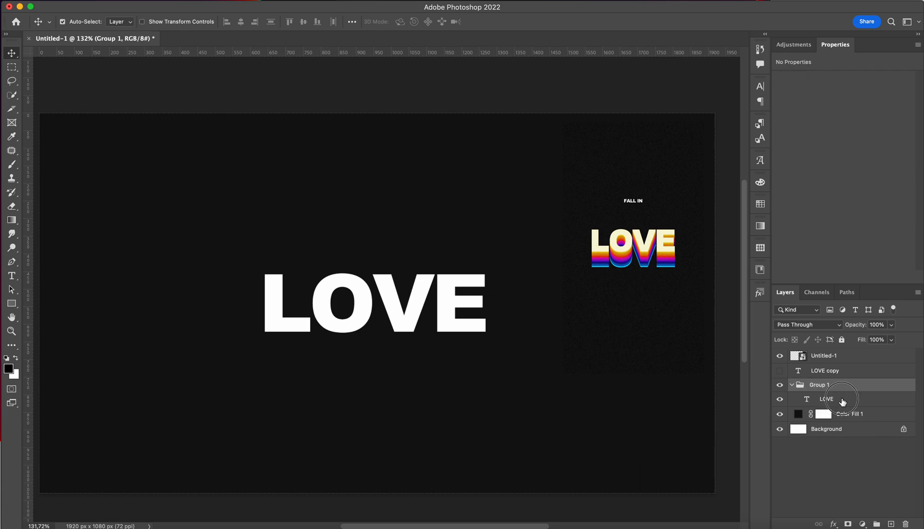
{"action": "left_click", "coordinate": [841, 400]}
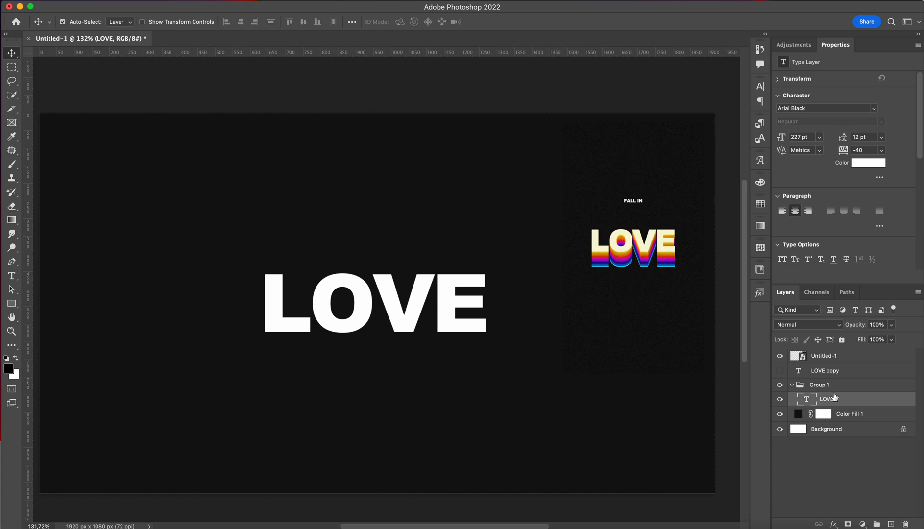
Step: Duplicate LOVE inside Group 1 about five times and collapse the group
{"action": "key", "text": "ctrl+j"}
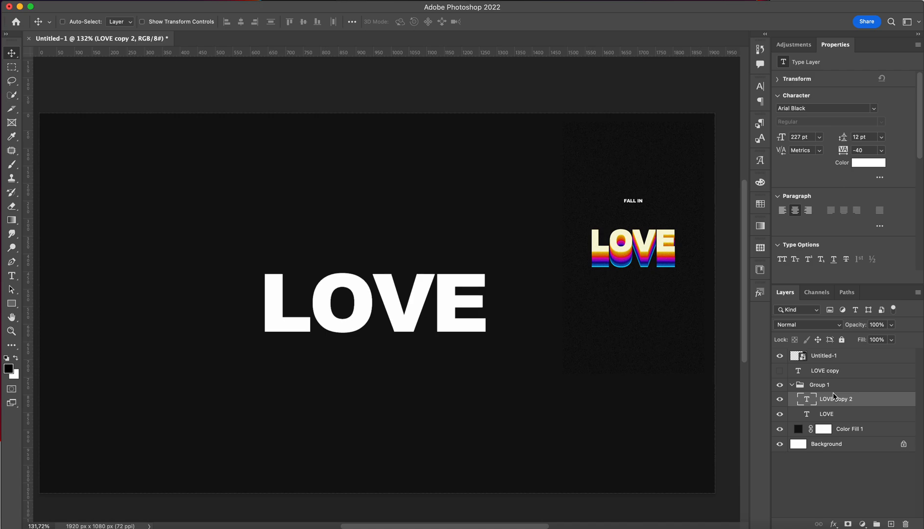
{"action": "key", "text": "ctrl+j"}
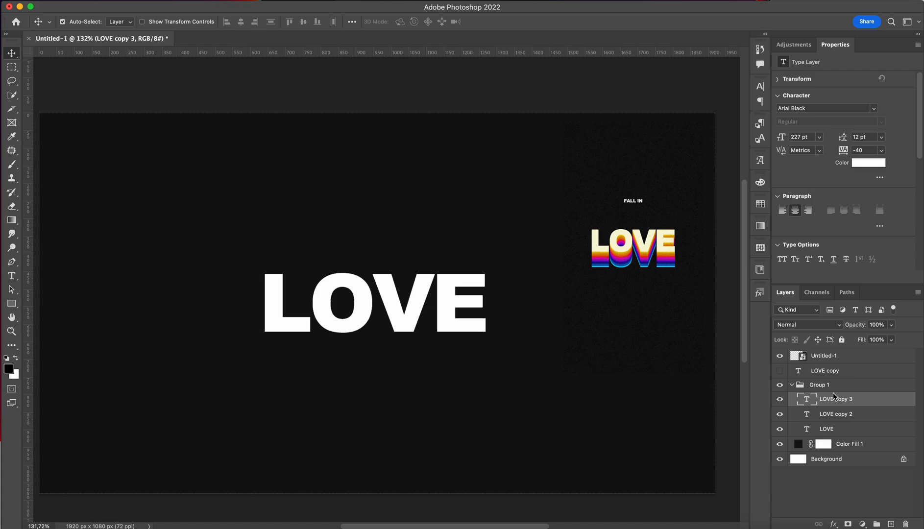
{"action": "key", "text": "ctrl+j"}
{"action": "key", "text": "ctrl+j"}
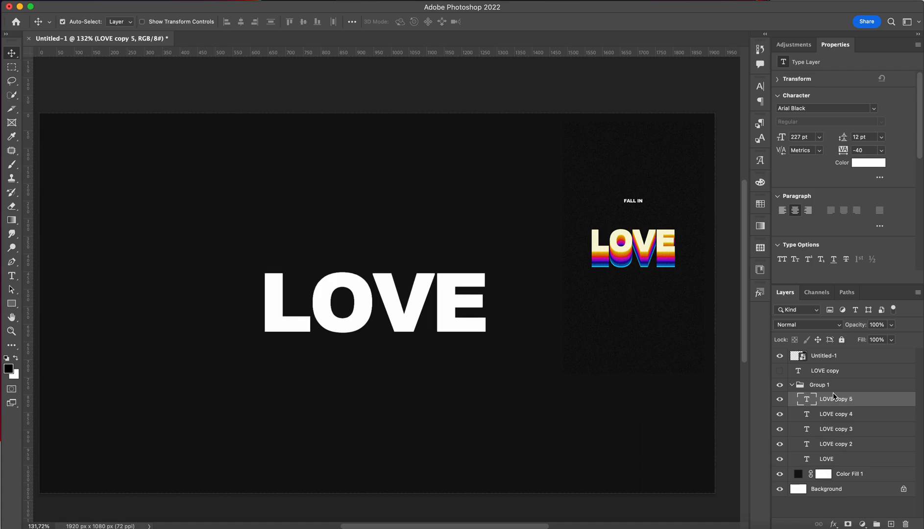
{"action": "key", "text": "ctrl+j"}
{"action": "key", "text": "ctrl+j"}
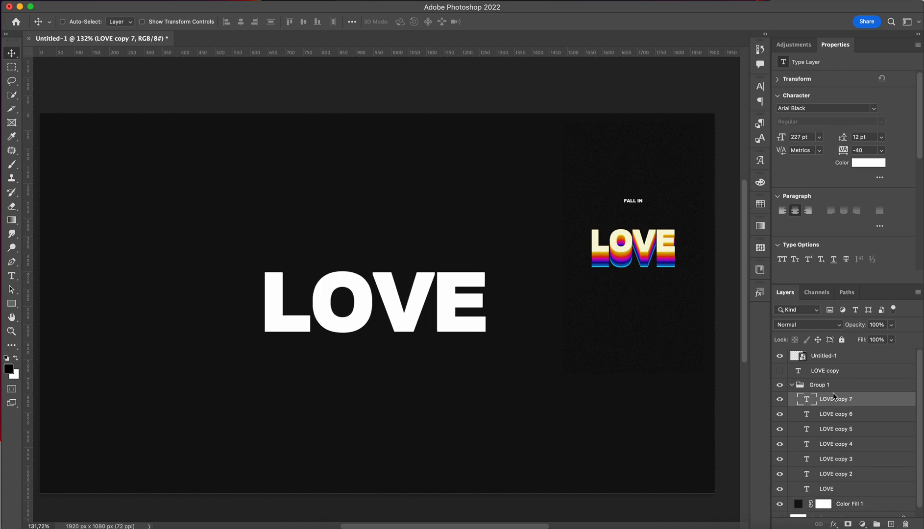
{"action": "key", "text": "ctrl+j"}
{"action": "key", "text": "ctrl+j"}
{"action": "key", "text": "ctrl+j"}
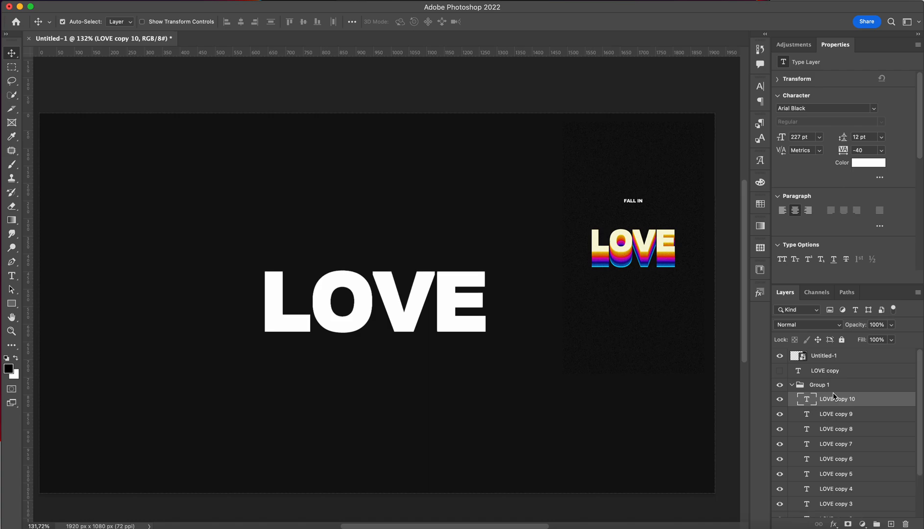
{"action": "left_click", "coordinate": [793, 385]}
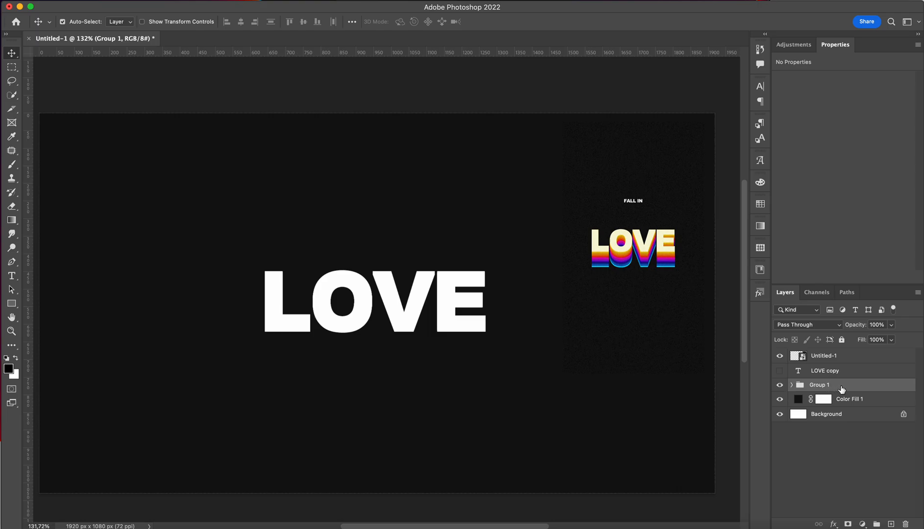
Step: Give Group 1 a Color Overlay of cyan (#0adfff) sampled from the reference LOVE
{"action": "double_click", "coordinate": [841, 389]}
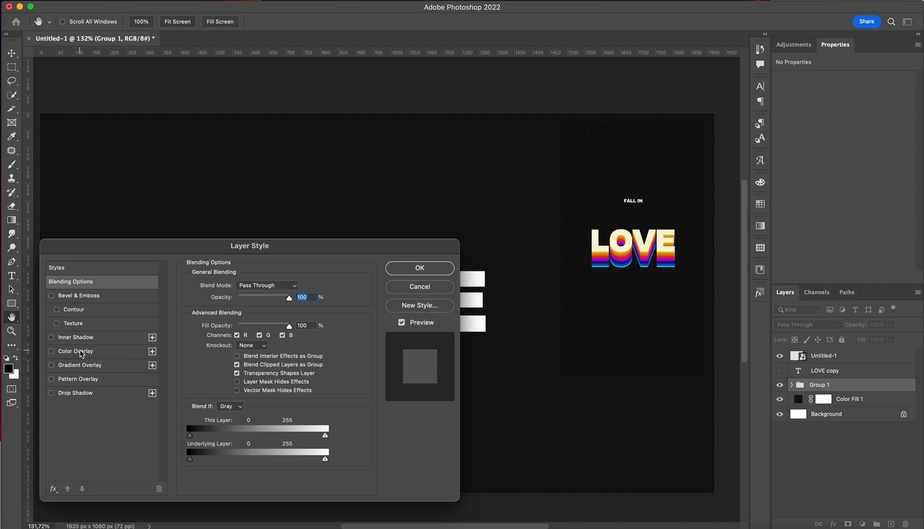
{"action": "left_click", "coordinate": [75, 351]}
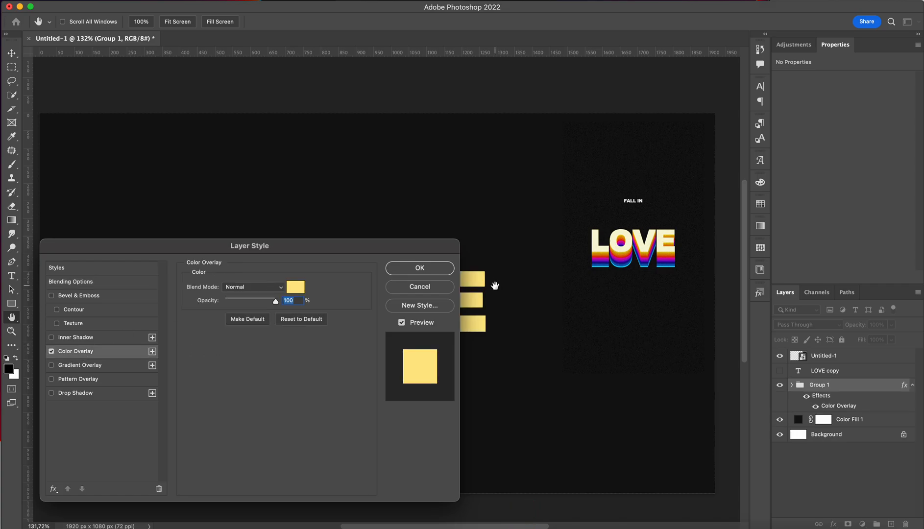
{"action": "left_click", "coordinate": [295, 287]}
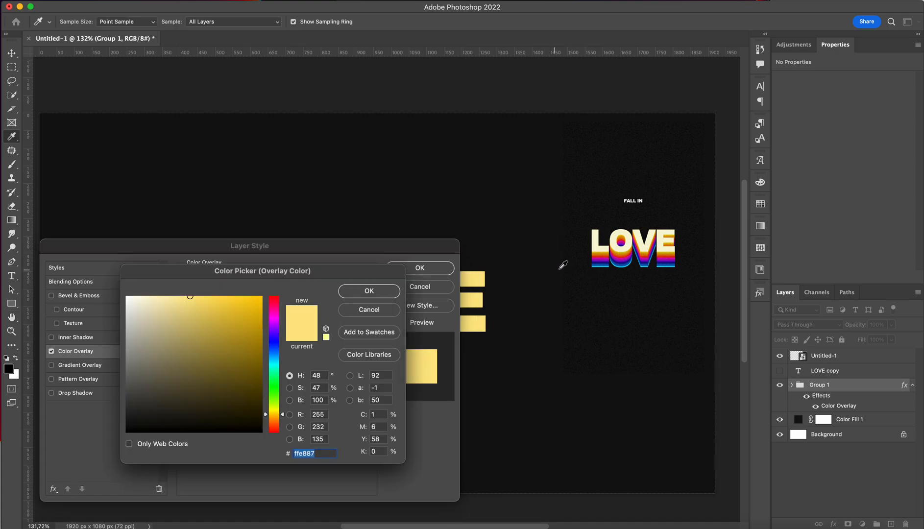
{"action": "left_click_drag", "start_coordinate": [194, 383], "coordinate": [184, 318]}
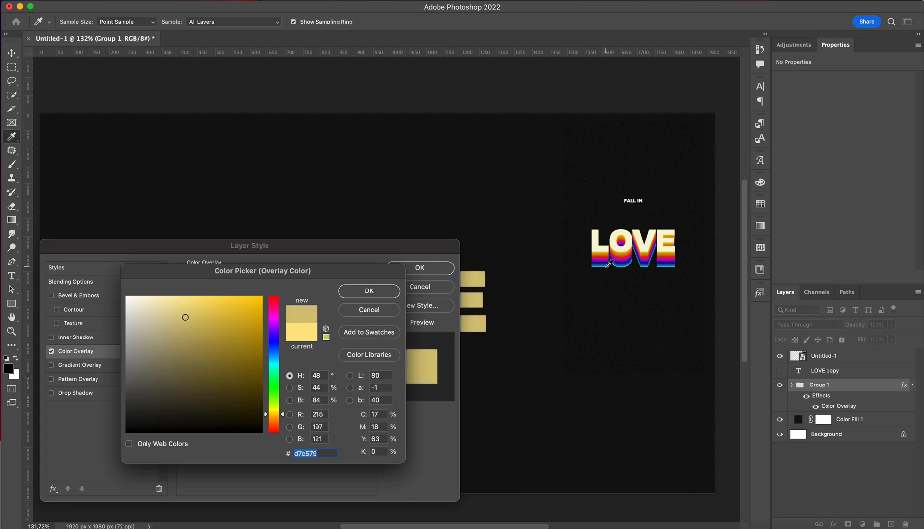
{"action": "left_click", "coordinate": [608, 266]}
{"action": "left_click_drag", "start_coordinate": [606, 268], "coordinate": [606, 269]}
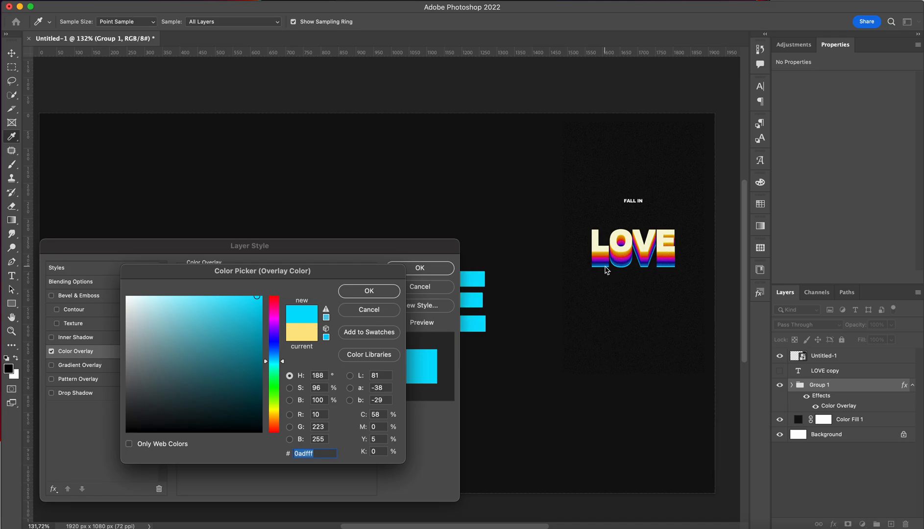
{"action": "left_click", "coordinate": [376, 291]}
{"action": "left_click", "coordinate": [418, 269]}
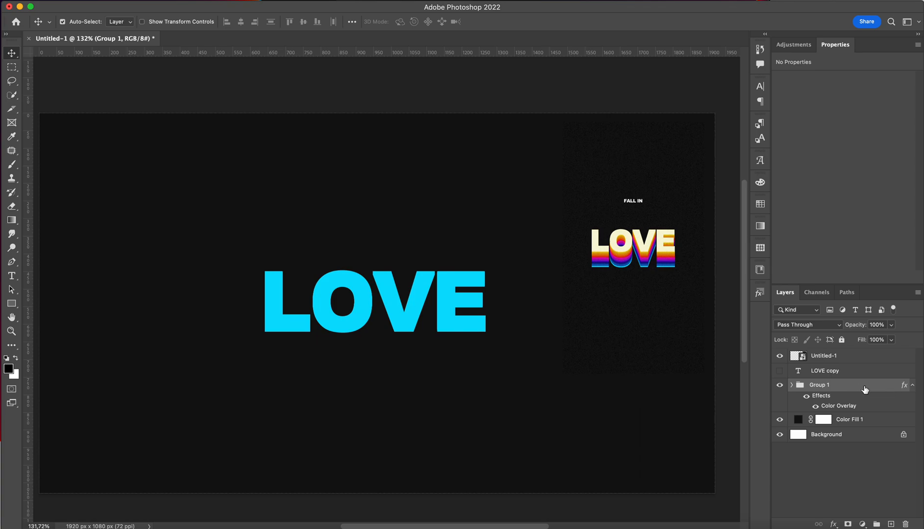
Step: Duplicate the cyan group, nudge it up, and overlay it dark blue sampled from the reference
{"action": "key", "text": "super+j"}
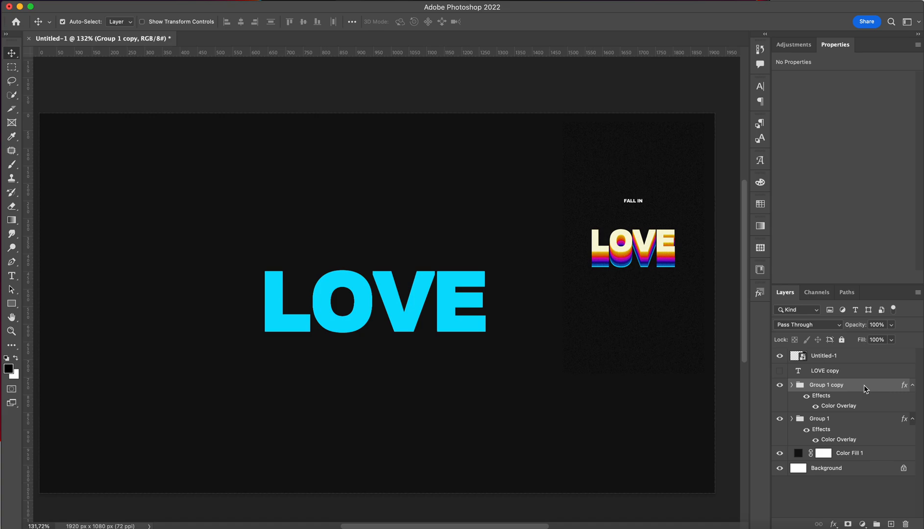
{"action": "key", "text": "shift+Up"}
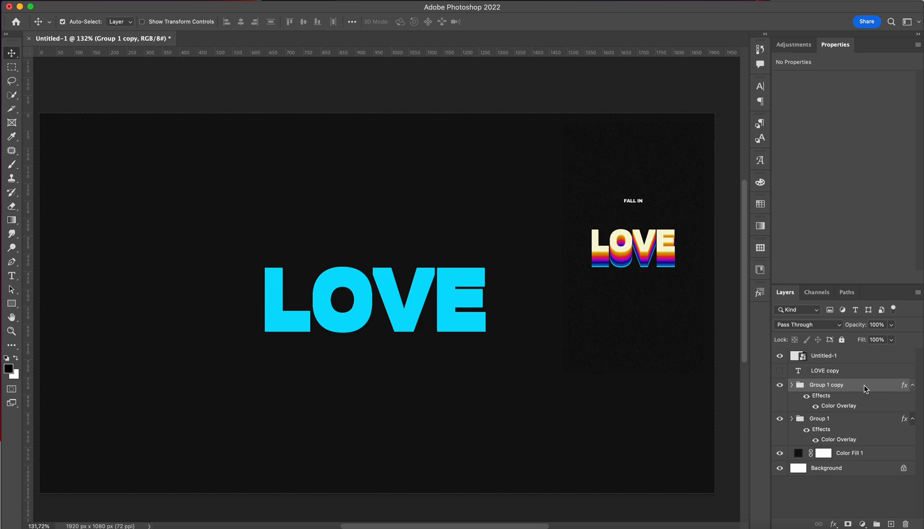
{"action": "double_click", "coordinate": [842, 409]}
{"action": "left_click", "coordinate": [294, 289]}
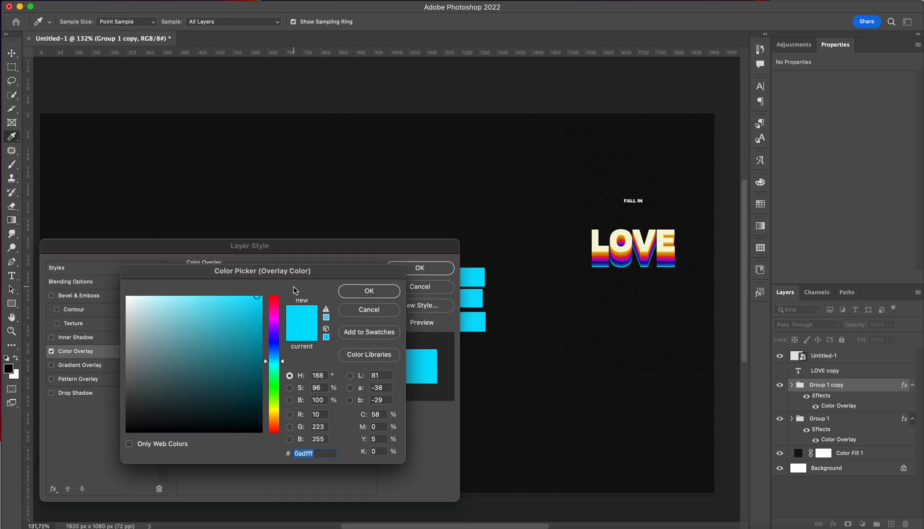
{"action": "left_click", "coordinate": [625, 267]}
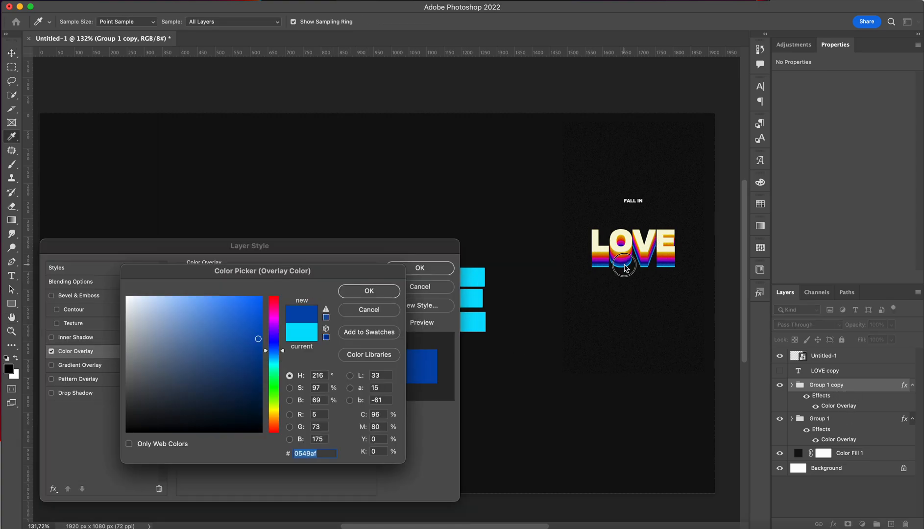
{"action": "left_click", "coordinate": [369, 291]}
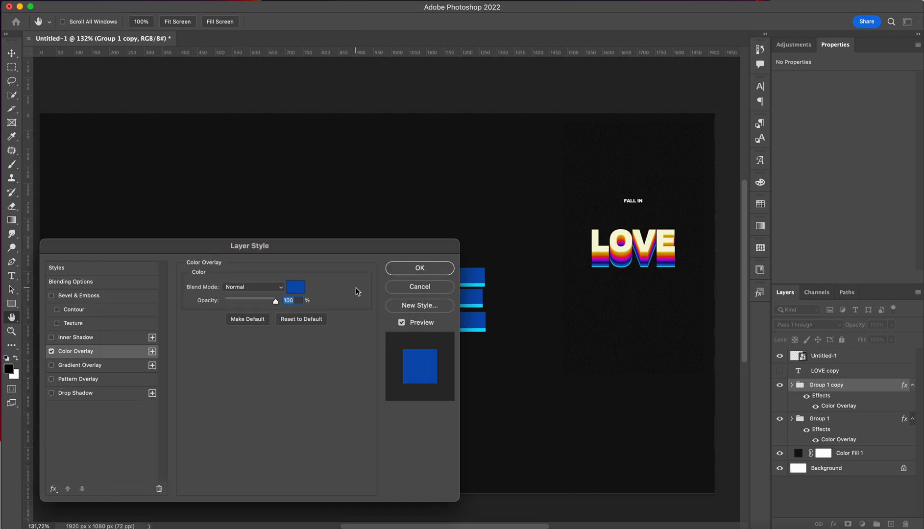
{"action": "left_click", "coordinate": [419, 268]}
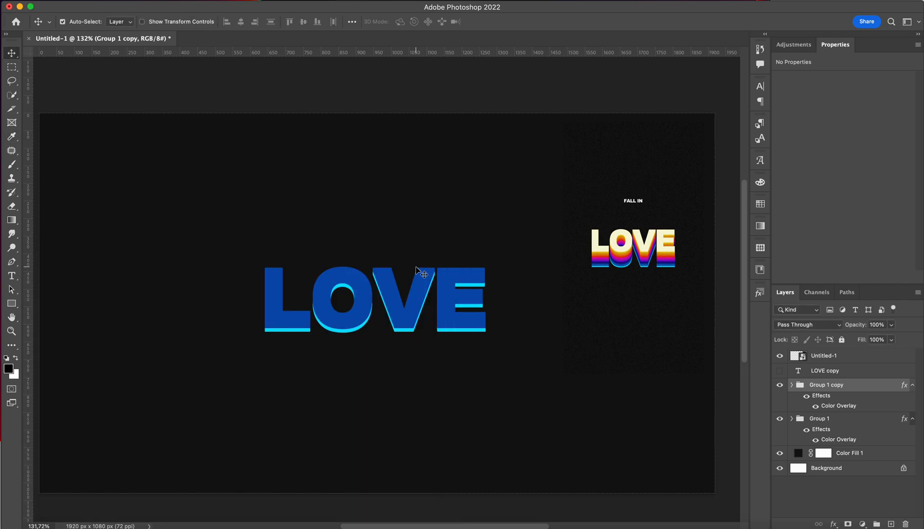
Step: Duplicate again, nudge up, and give Group 1 copy 2 a purple overlay from the reference
{"action": "key", "text": "super+j"}
{"action": "key", "text": "Up"}
{"action": "key", "text": "Up"}
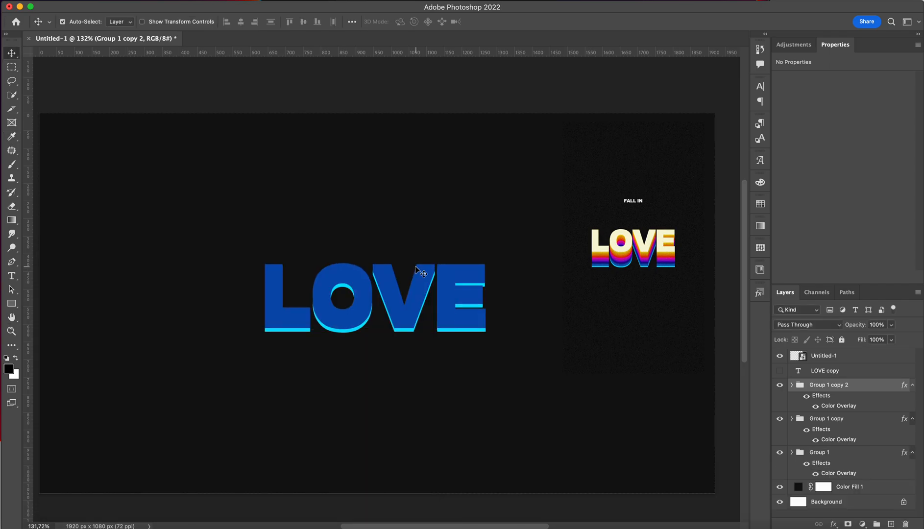
{"action": "double_click", "coordinate": [838, 405]}
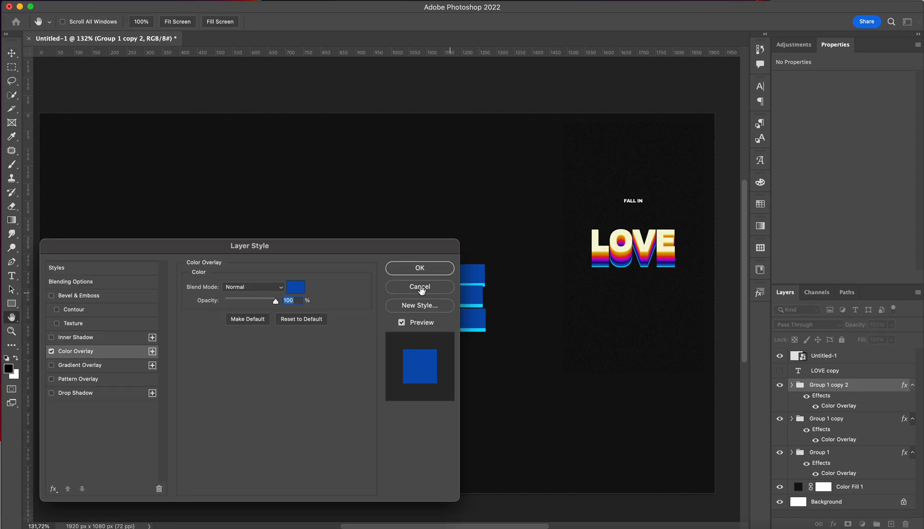
{"action": "left_click", "coordinate": [295, 287]}
{"action": "left_click", "coordinate": [602, 260]}
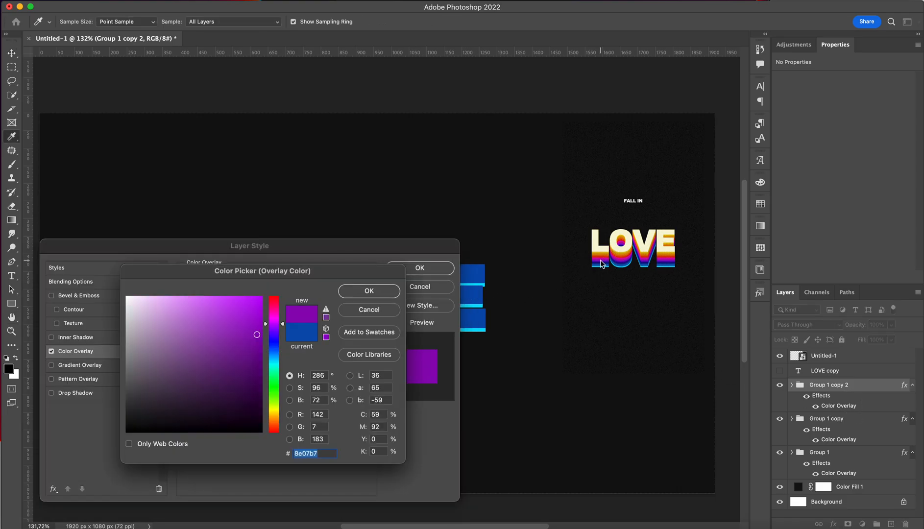
{"action": "left_click", "coordinate": [381, 292]}
{"action": "left_click", "coordinate": [420, 268]}
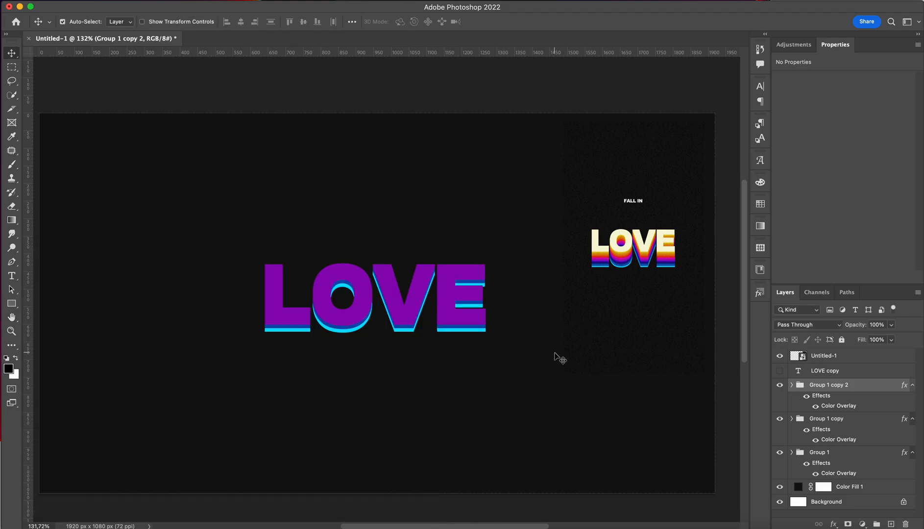
Step: Duplicate again, nudge up, and give Group 1 copy 3 a red-orange overlay from the reference
{"action": "key", "text": "super+j"}
{"action": "key", "text": "Up"}
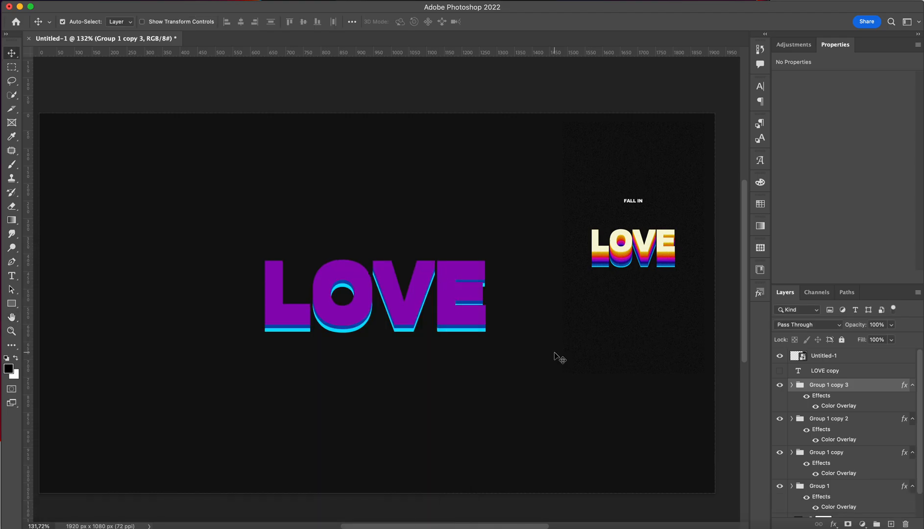
{"action": "double_click", "coordinate": [831, 406]}
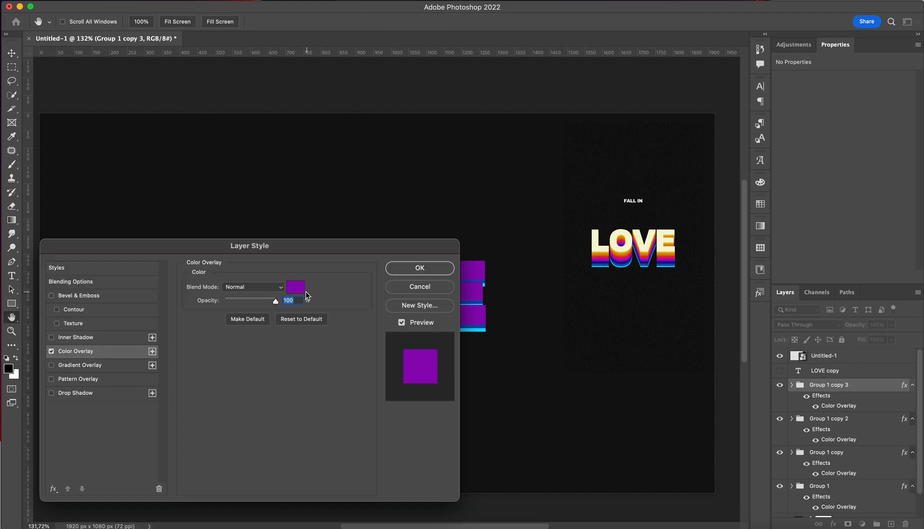
{"action": "left_click", "coordinate": [297, 288]}
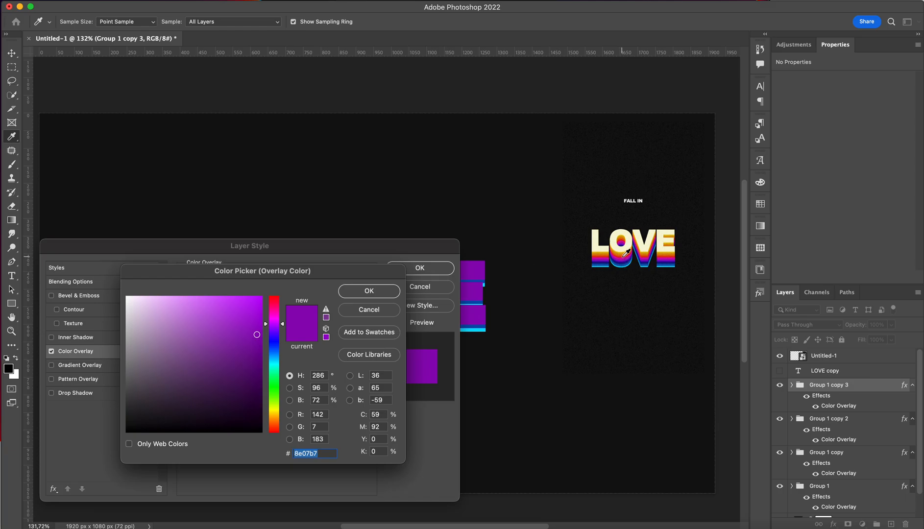
{"action": "left_click", "coordinate": [624, 253]}
{"action": "left_click", "coordinate": [368, 291]}
{"action": "left_click", "coordinate": [419, 267]}
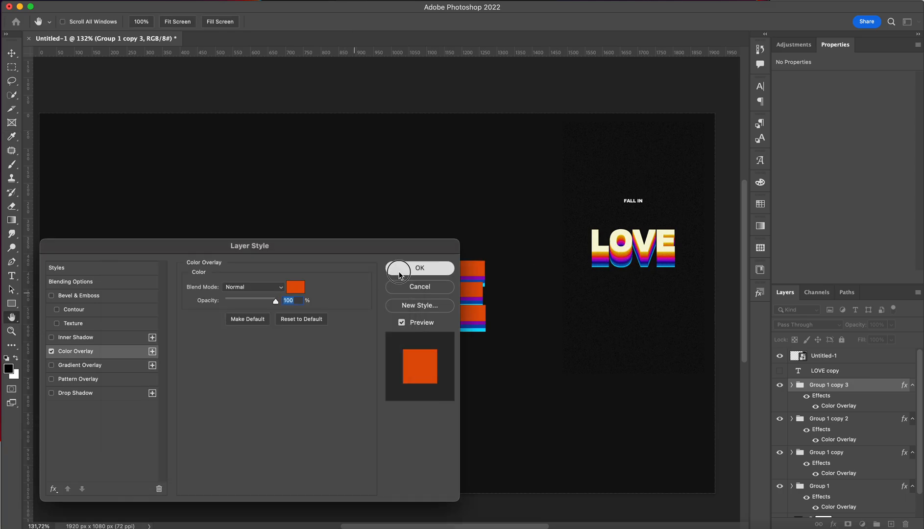
Step: Duplicate once more and give Group 1 copy 4 an orange (#e5790e) overlay from the reference
{"action": "key", "text": "super+j"}
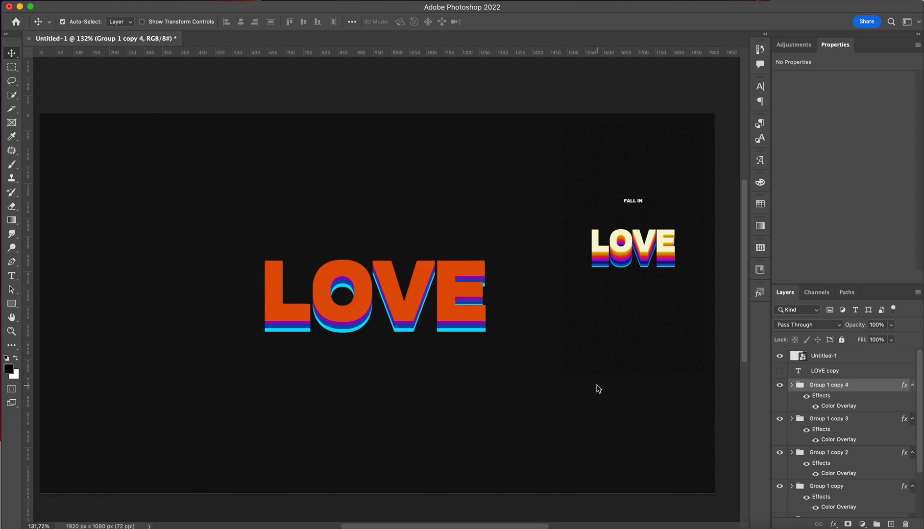
{"action": "double_click", "coordinate": [838, 405]}
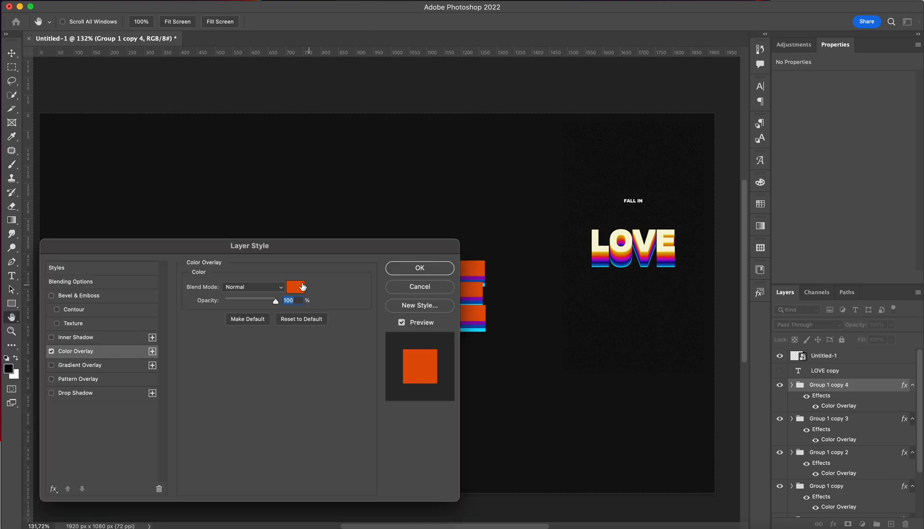
{"action": "left_click", "coordinate": [301, 287]}
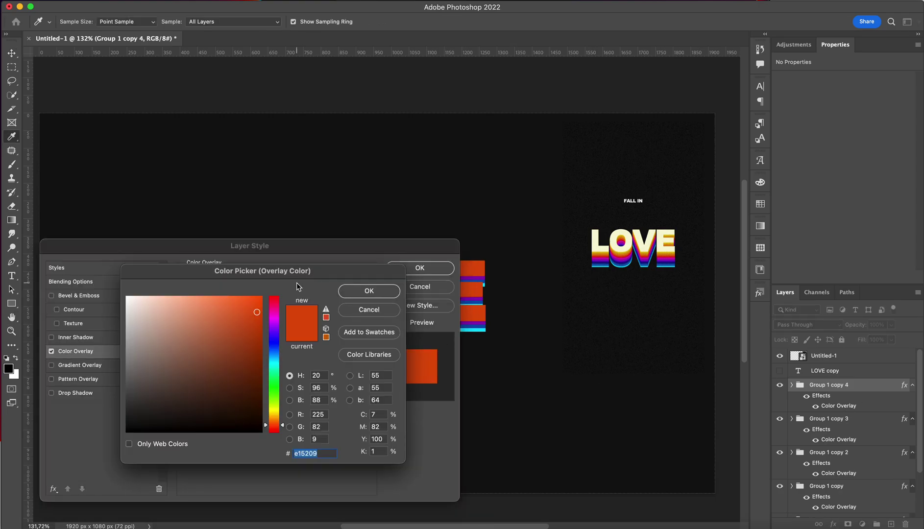
{"action": "left_click", "coordinate": [599, 258]}
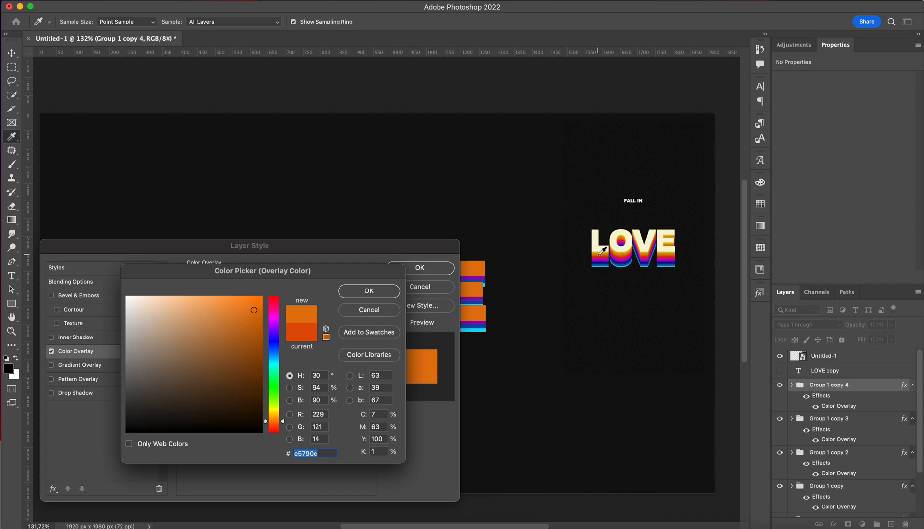
{"action": "left_click", "coordinate": [601, 250]}
{"action": "key", "text": "Return"}
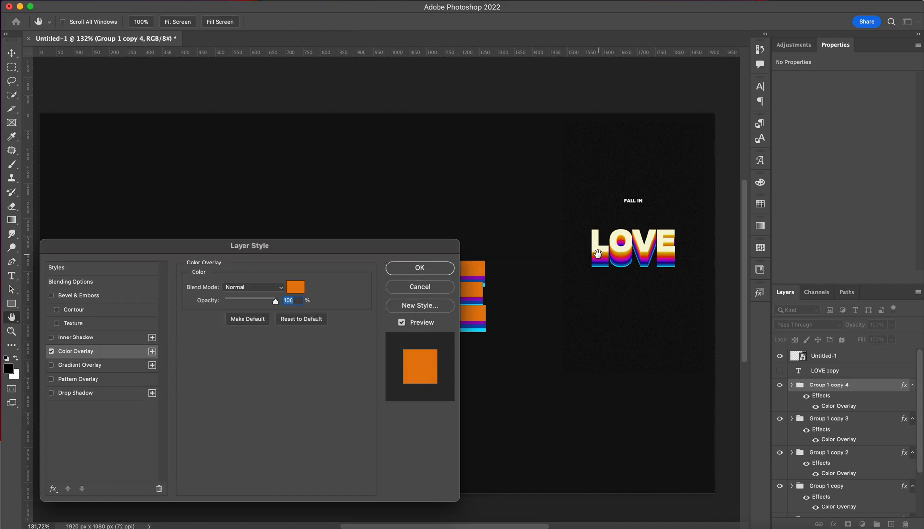
{"action": "key", "text": "Return"}
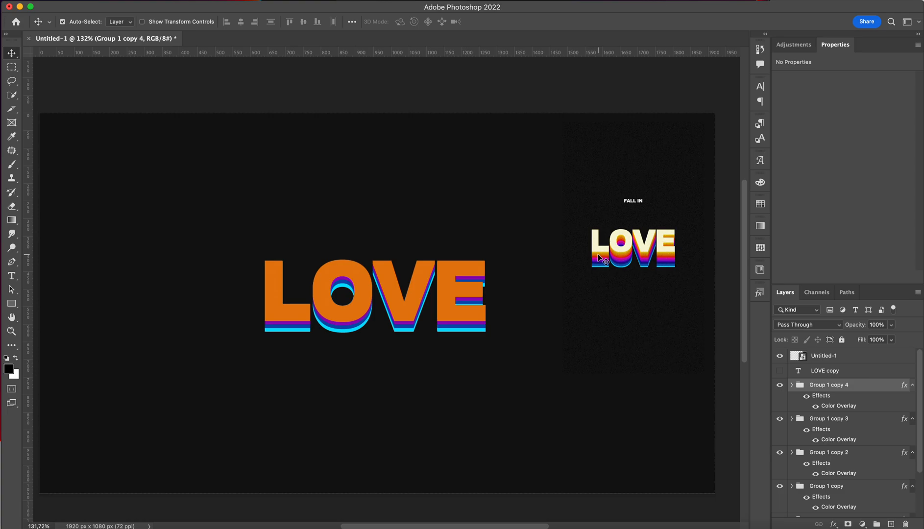
Step: Duplicate the orange group and recolour Group 1 copy 4's overlay red from the reference
{"action": "key", "text": "ctrl+j"}
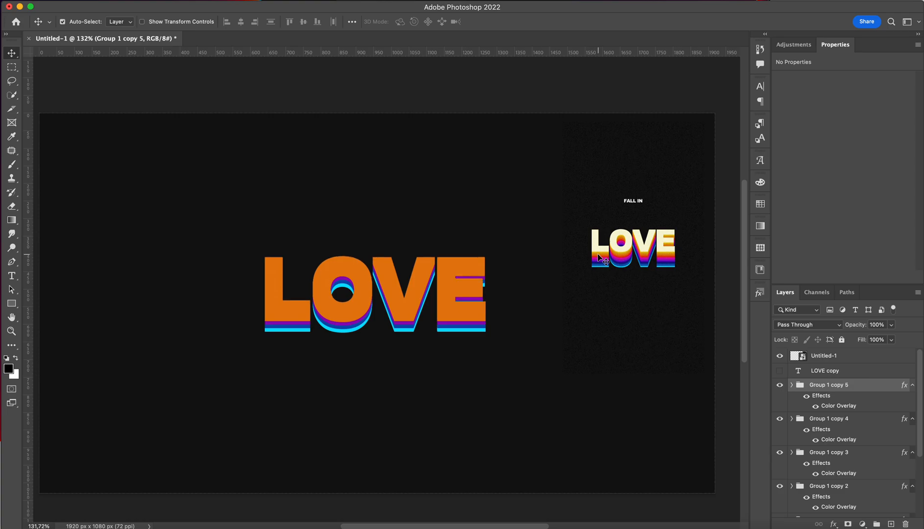
{"action": "double_click", "coordinate": [831, 439]}
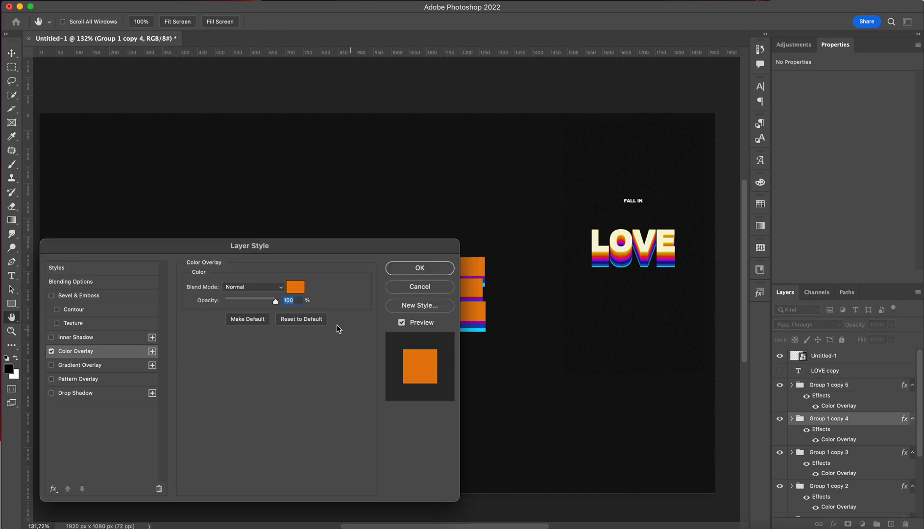
{"action": "left_click", "coordinate": [296, 286]}
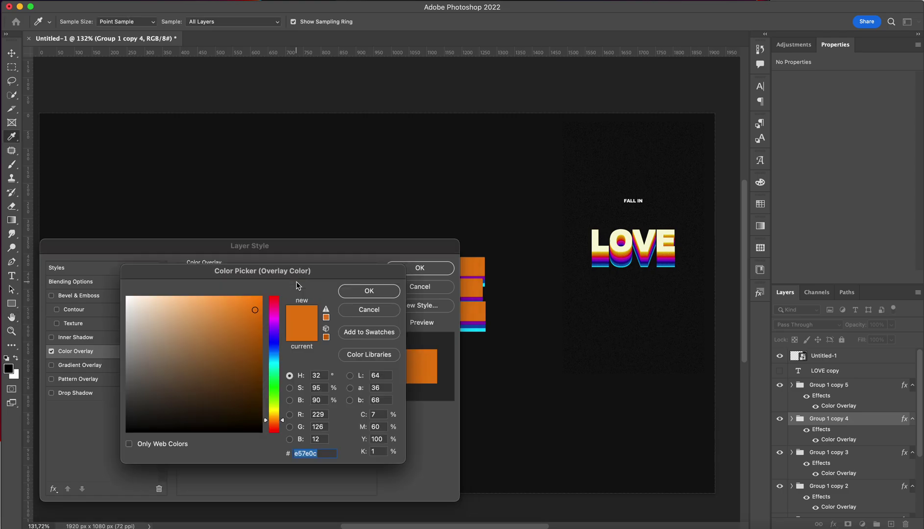
{"action": "left_click", "coordinate": [598, 260]}
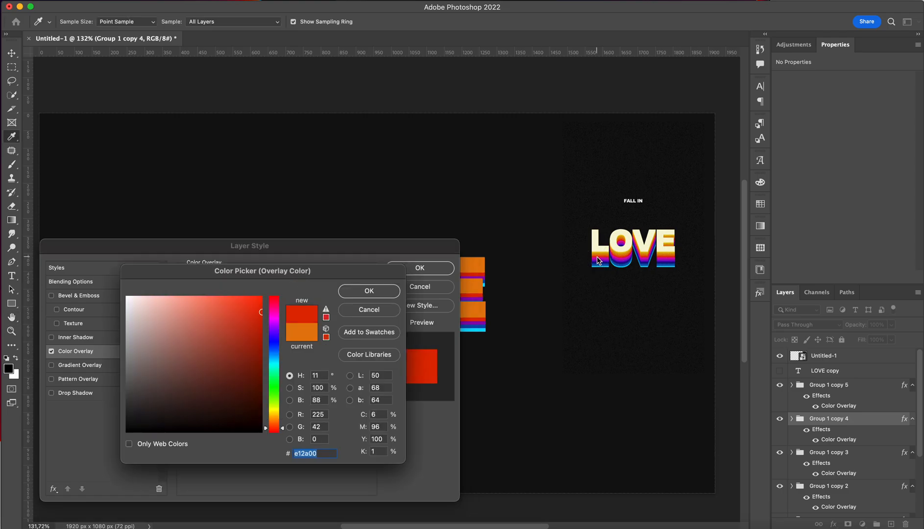
{"action": "key", "text": "Return"}
{"action": "key", "text": "Return"}
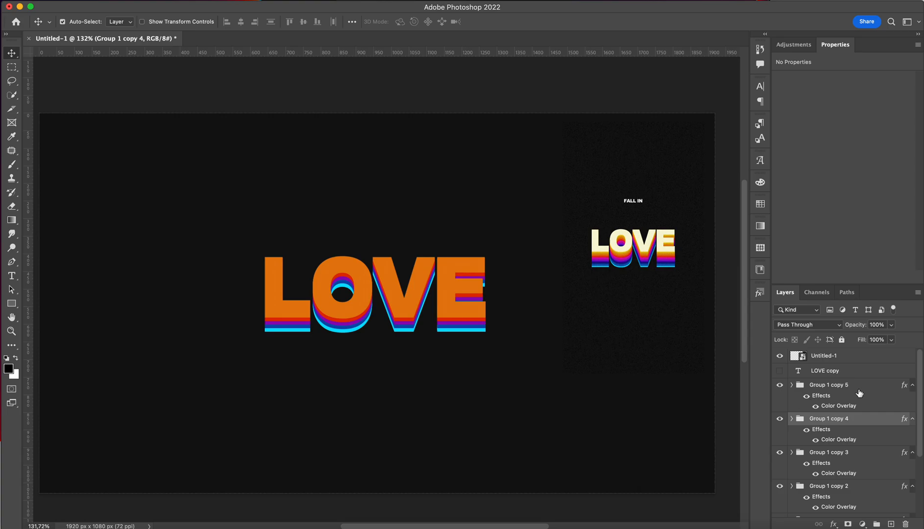
Step: Add Group 1 copy 6 on top, nudged up, with a golden-yellow (#dba709) overlay
{"action": "key", "text": "super+j"}
{"action": "key", "text": "Up"}
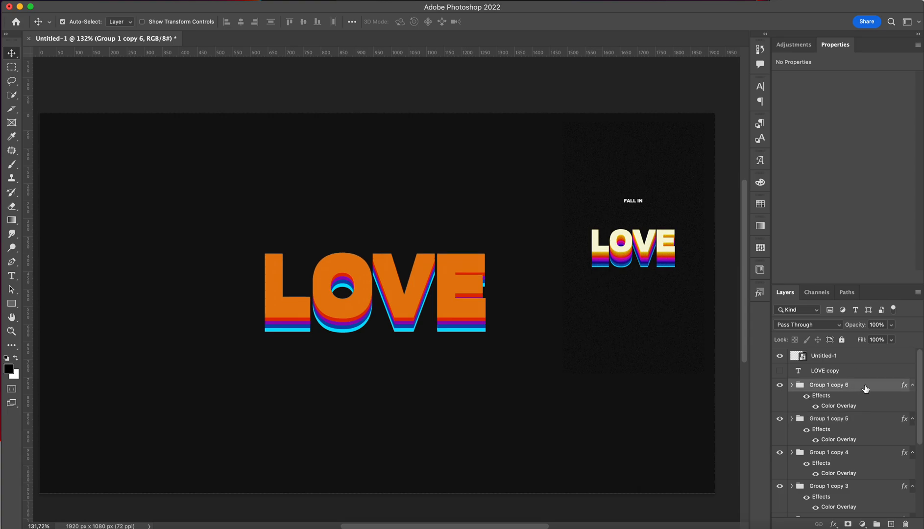
{"action": "double_click", "coordinate": [841, 405]}
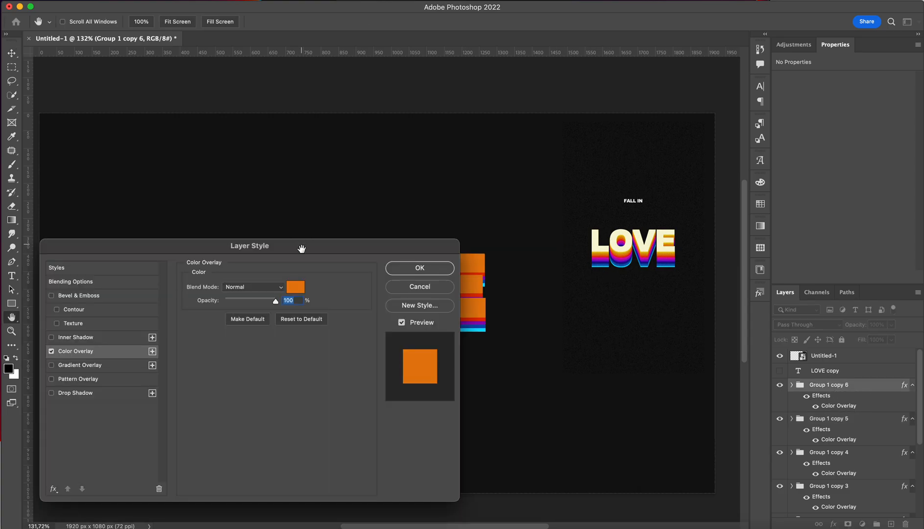
{"action": "left_click", "coordinate": [295, 286]}
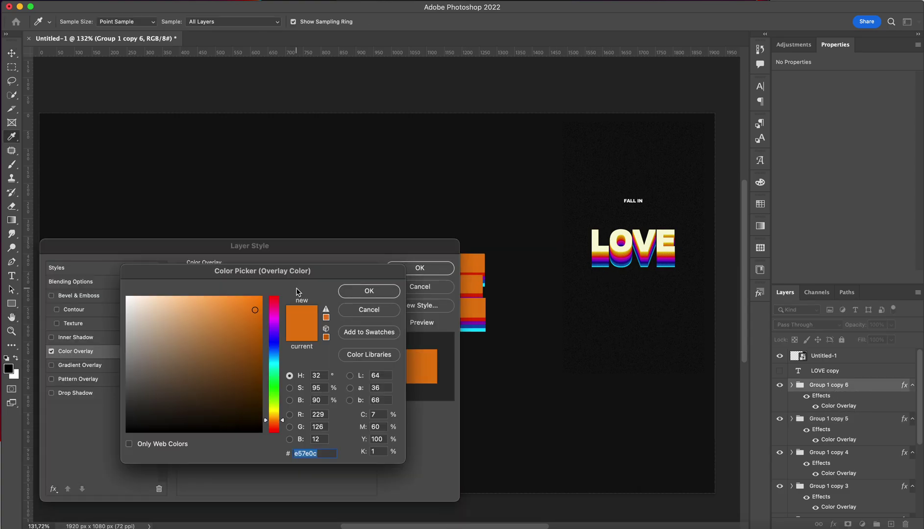
{"action": "left_click", "coordinate": [605, 250]}
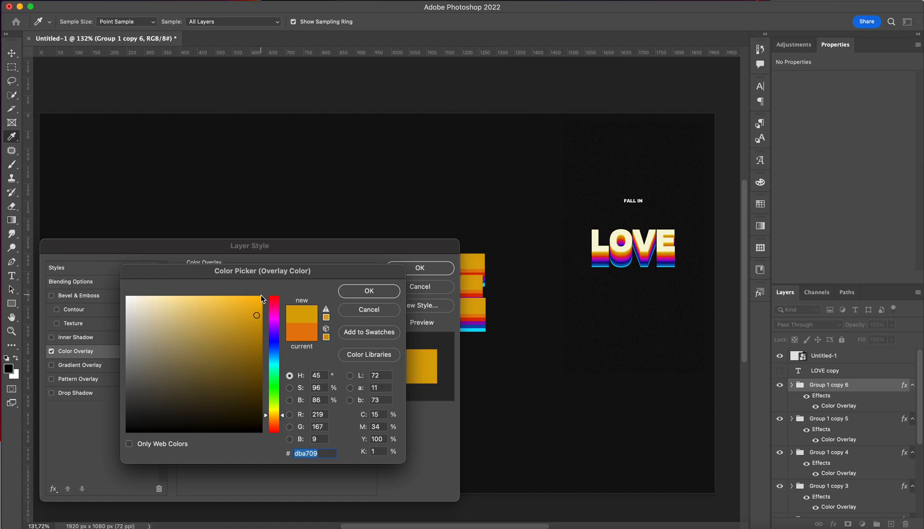
{"action": "key", "text": "Return"}
{"action": "key", "text": "Return"}
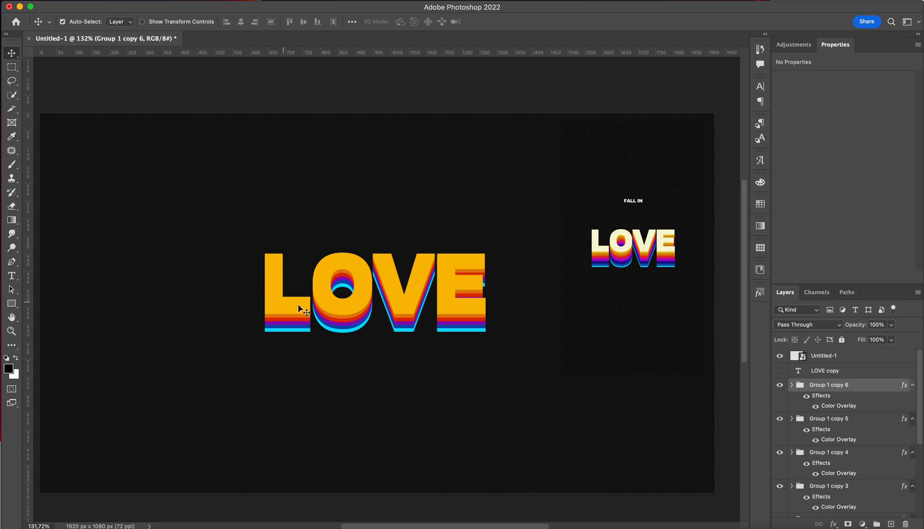
Step: Show the top LOVE copy text layer and recolour it a pale cream (#fffbe2)
{"action": "left_click", "coordinate": [779, 370]}
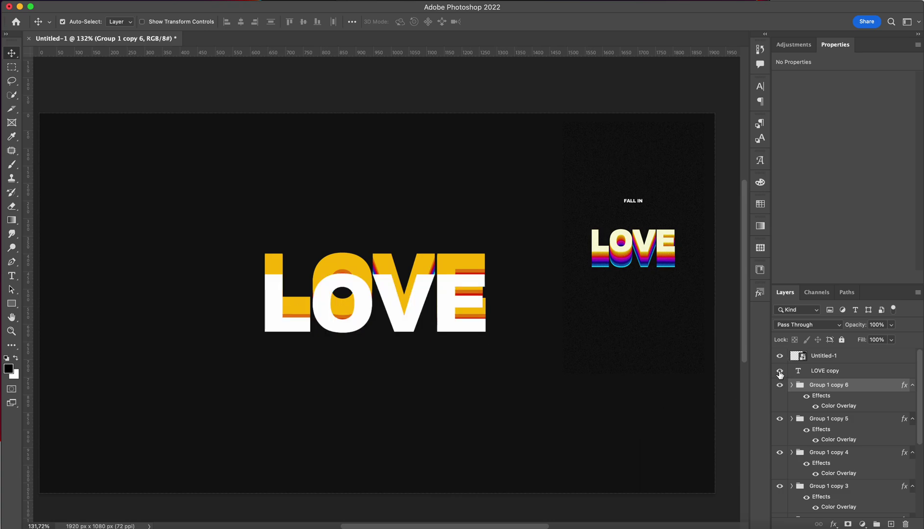
{"action": "left_click", "coordinate": [840, 370]}
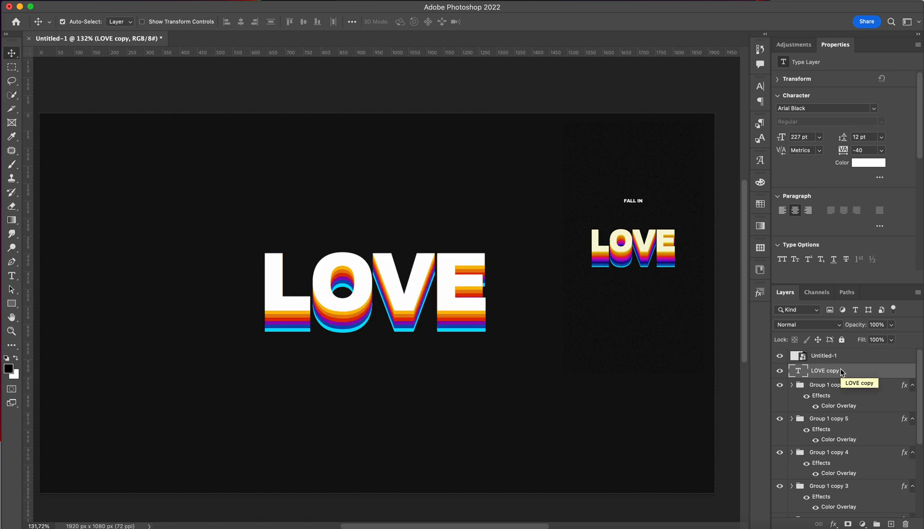
{"action": "left_click", "coordinate": [868, 163]}
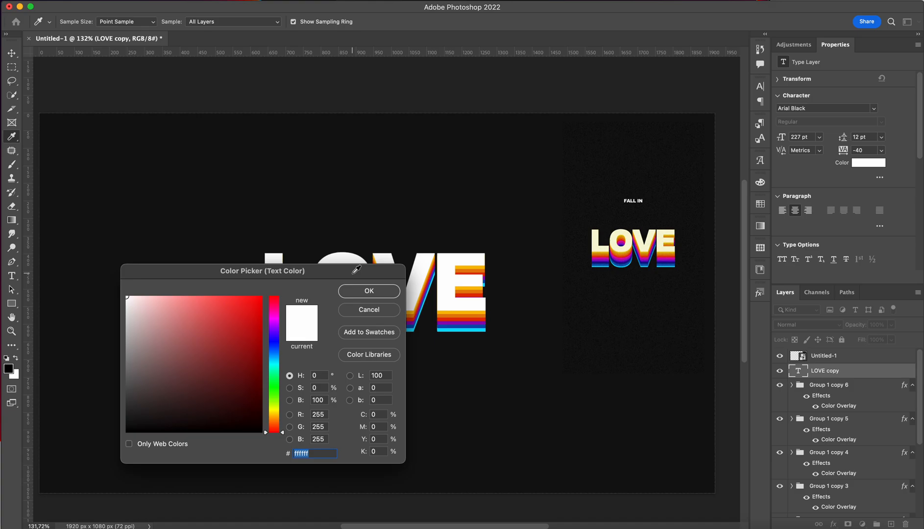
{"action": "left_click", "coordinate": [599, 232]}
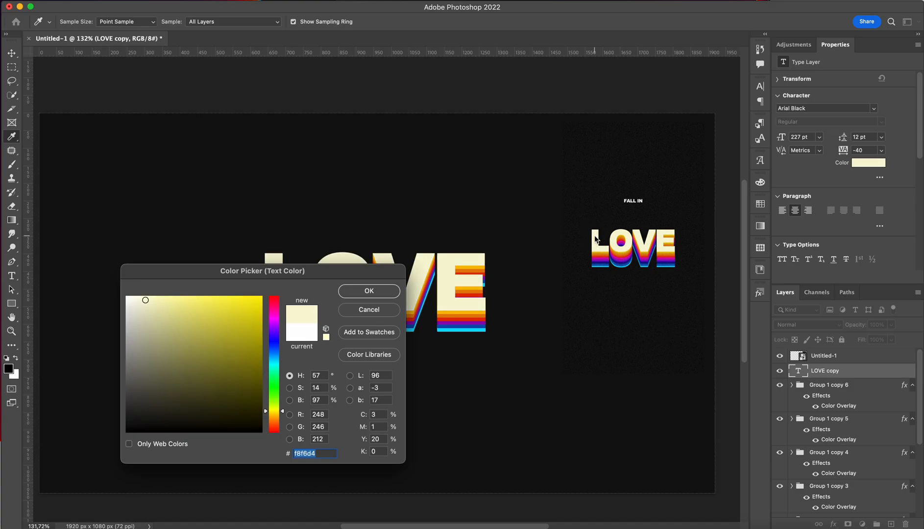
{"action": "left_click_drag", "start_coordinate": [145, 301], "coordinate": [140, 295]}
{"action": "left_click_drag", "start_coordinate": [274, 412], "coordinate": [274, 416]}
{"action": "left_click", "coordinate": [368, 291]}
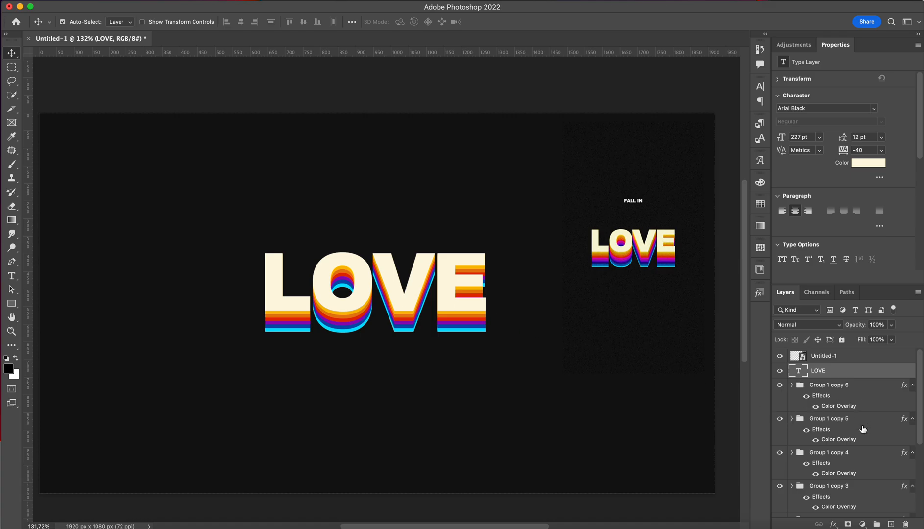
{"action": "scroll", "coordinate": [862, 429], "scroll_direction": "down", "scroll_amount": 5}
Step: Convert LOVE and all extrusion groups into one smart object, inspect LOVE.psb, then close it
{"action": "left_click", "coordinate": [855, 463], "text": "shift"}
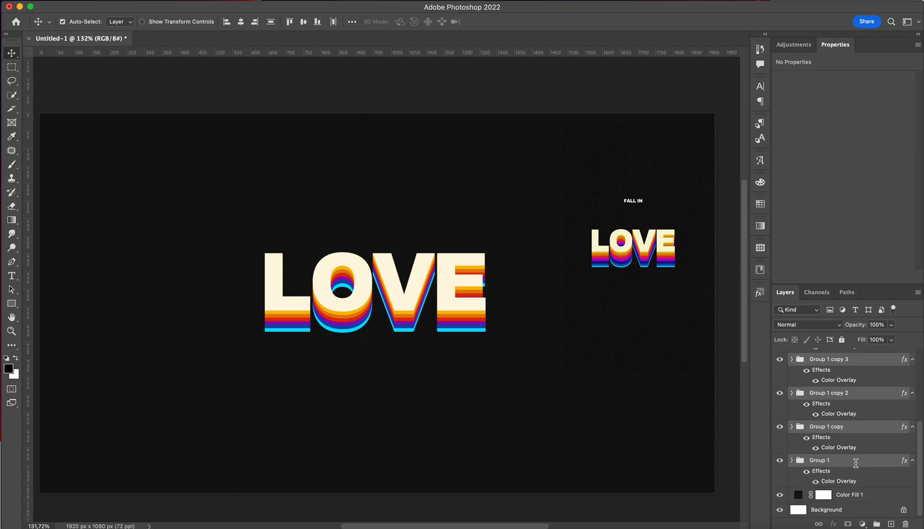
{"action": "right_click", "coordinate": [855, 395]}
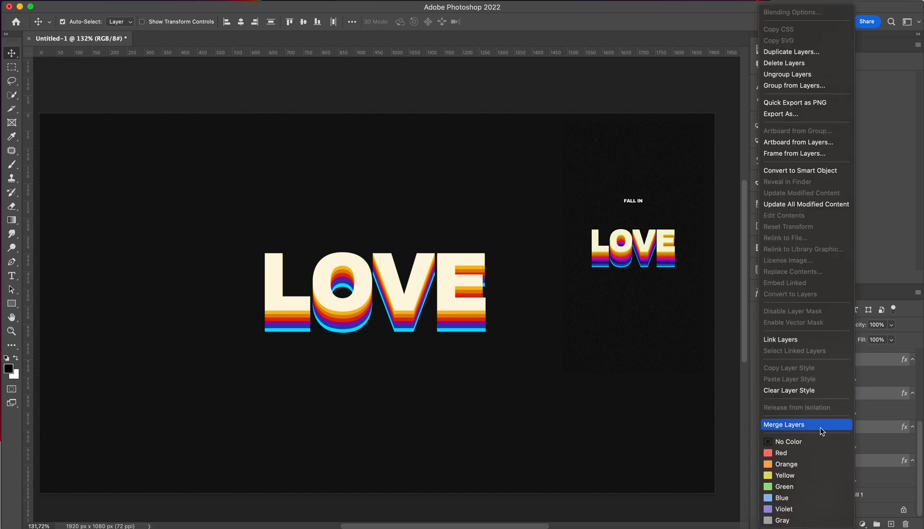
{"action": "left_click", "coordinate": [800, 170]}
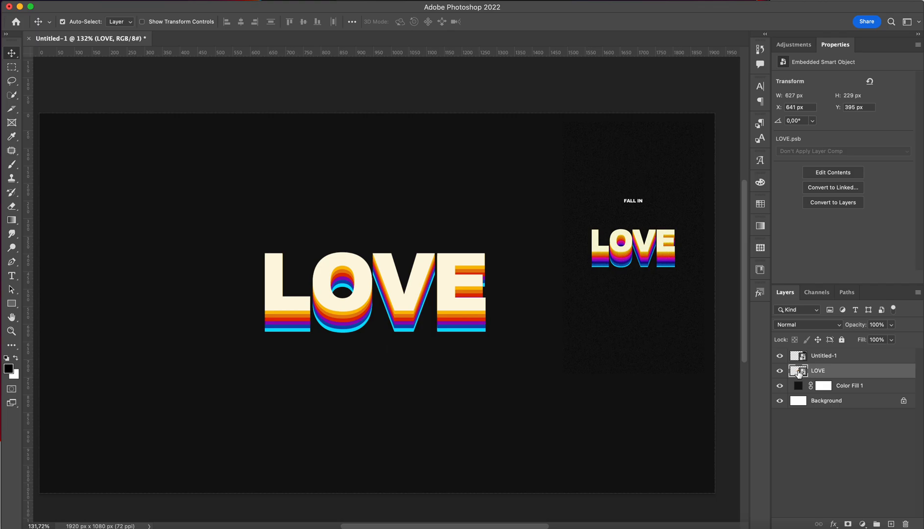
{"action": "double_click", "coordinate": [797, 371]}
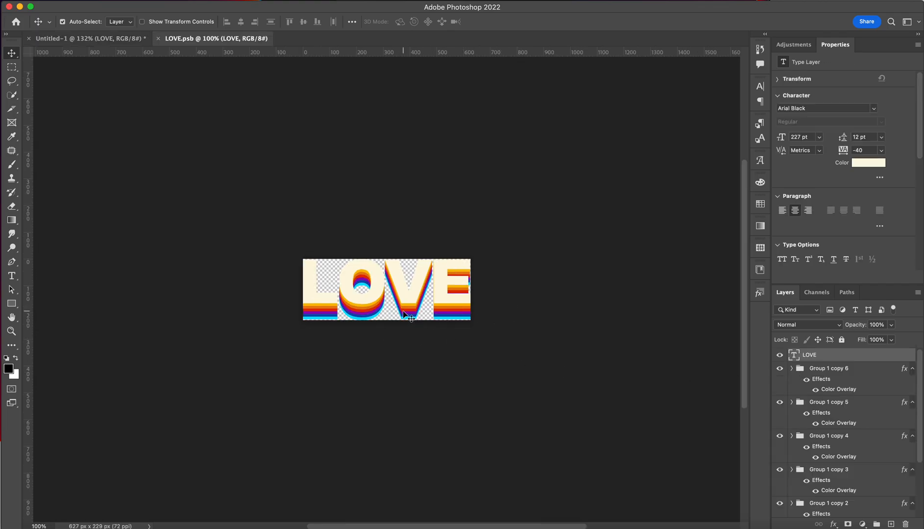
{"action": "scroll", "coordinate": [856, 515], "scroll_direction": "down", "scroll_amount": 3}
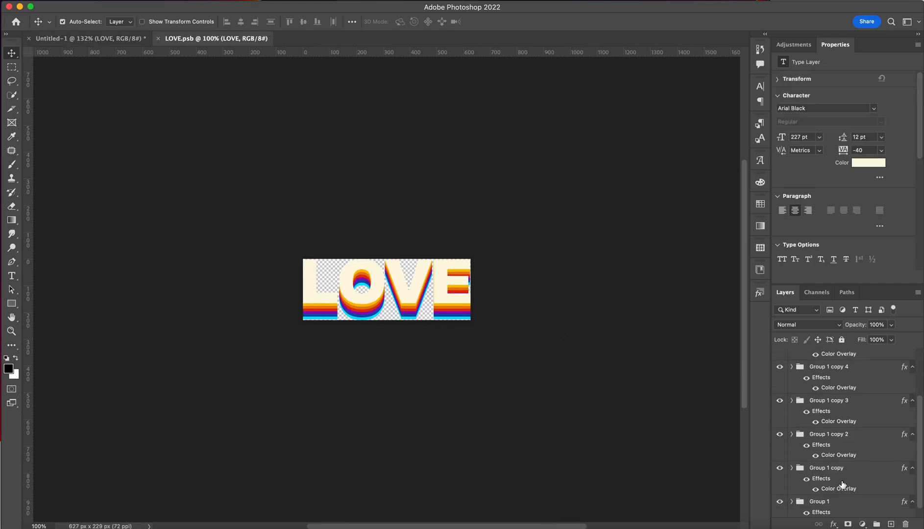
{"action": "scroll", "coordinate": [835, 417], "scroll_direction": "up", "scroll_amount": 3}
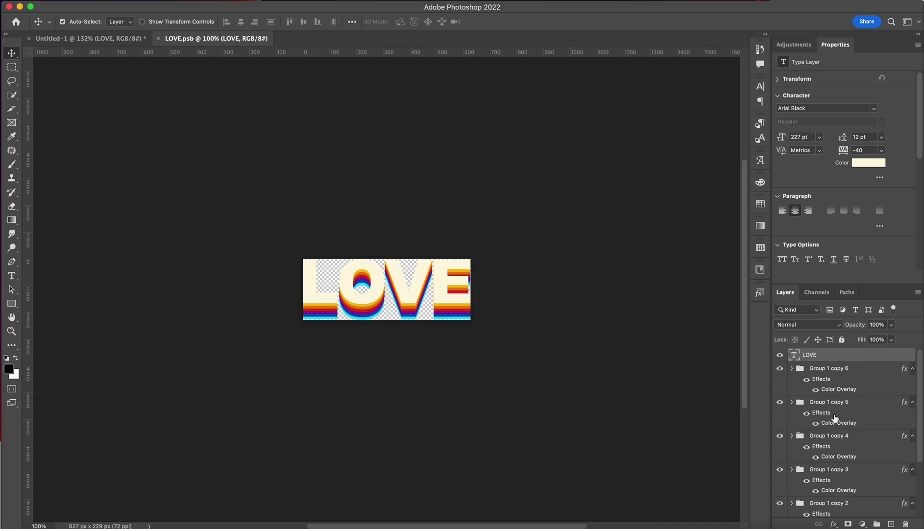
{"action": "left_click", "coordinate": [157, 39]}
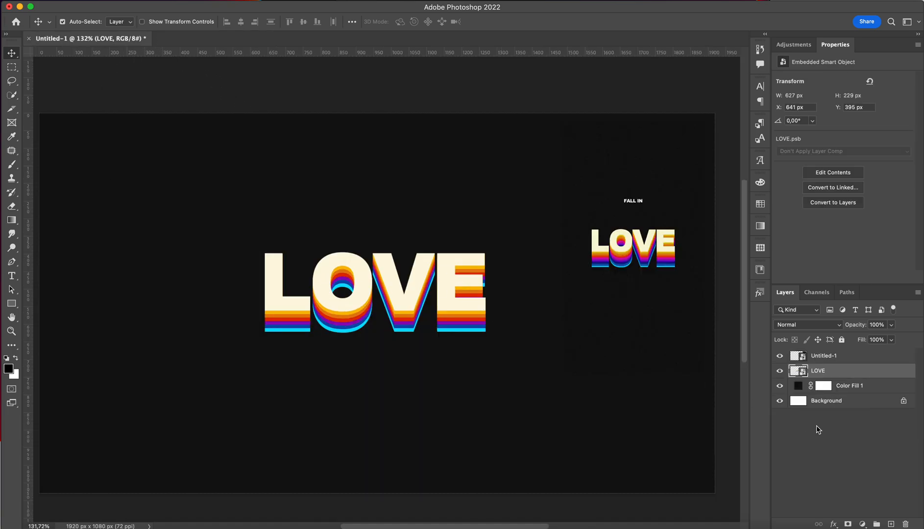
Step: Group LOVE with Color Fill 1, duplicate the group and merge the copy into one layer
{"action": "left_click", "coordinate": [879, 390], "text": "shift"}
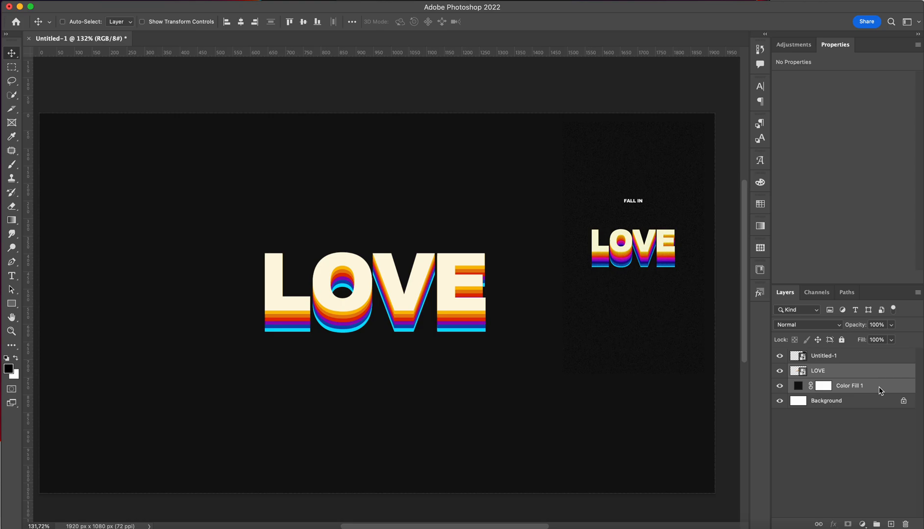
{"action": "key", "text": "super+g"}
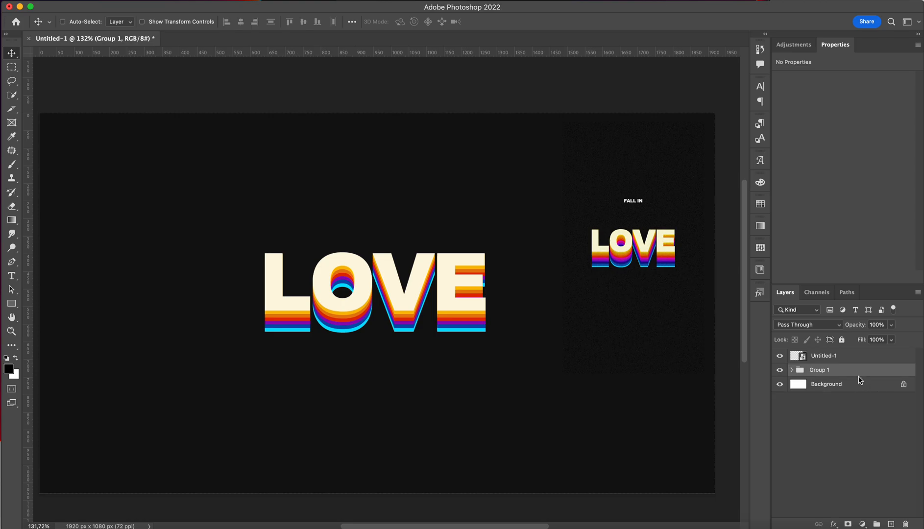
{"action": "key", "text": "super+j"}
{"action": "right_click", "coordinate": [848, 369]}
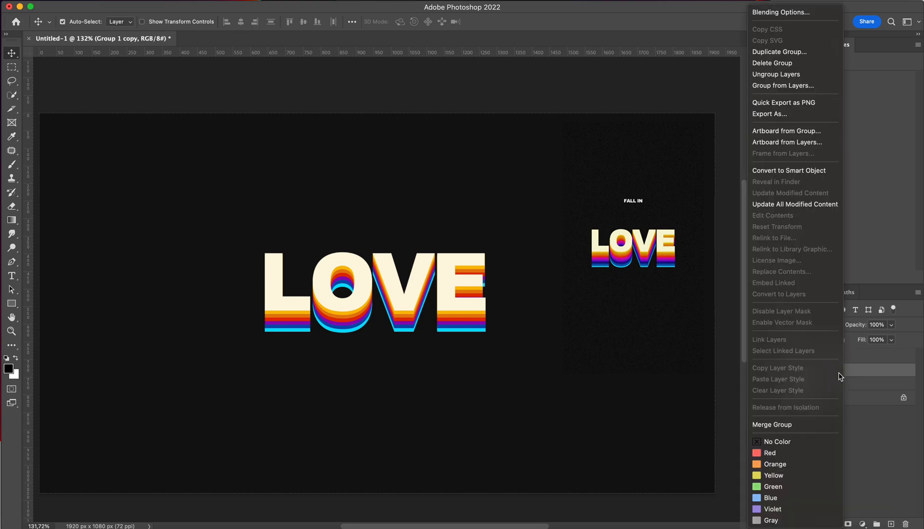
{"action": "left_click", "coordinate": [783, 430]}
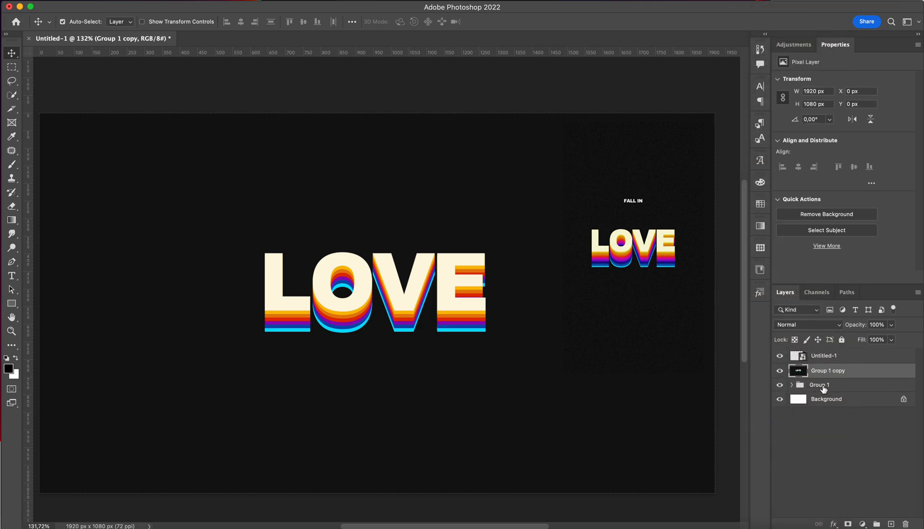
Step: Apply Add Noise at 8% monochromatic to the merged layer
{"action": "left_click", "coordinate": [265, 3]}
{"action": "mouse_move", "coordinate": [254, 160]}
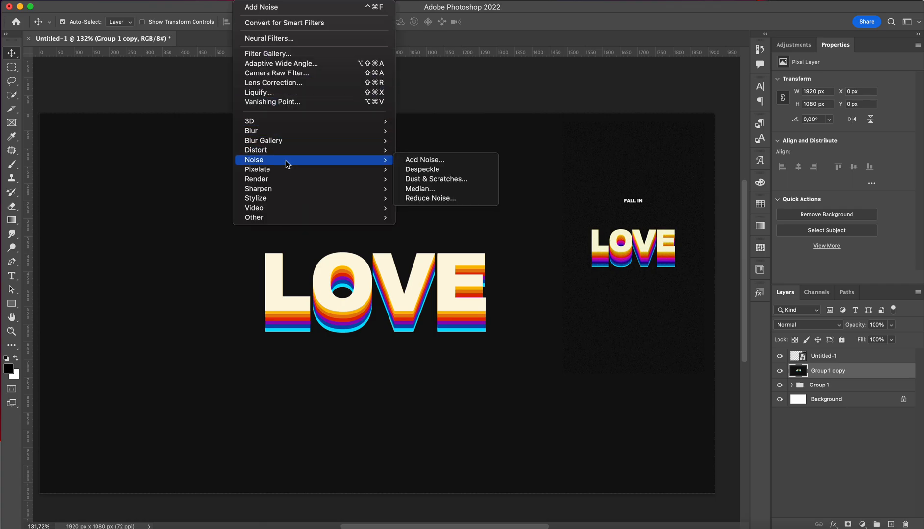
{"action": "left_click", "coordinate": [425, 159]}
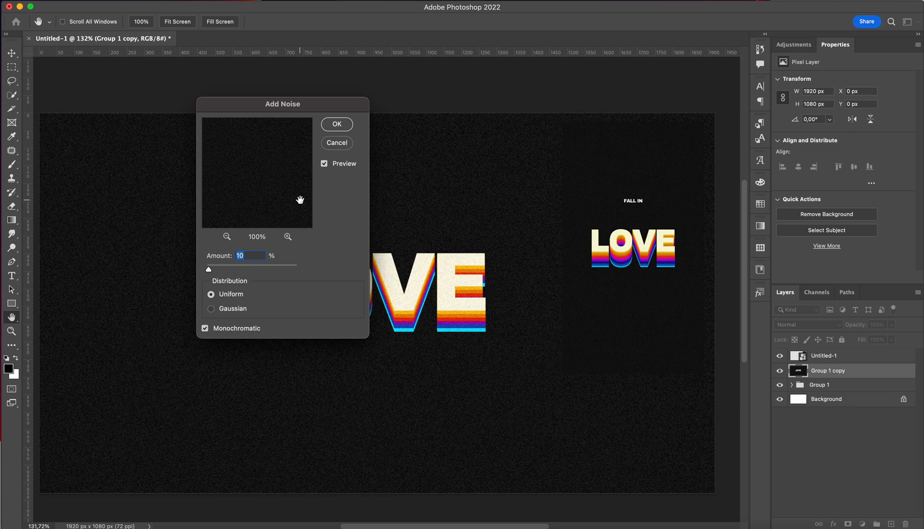
{"action": "type", "text": "8"}
{"action": "key", "text": "Return"}
{"action": "left_click", "coordinate": [837, 356]}
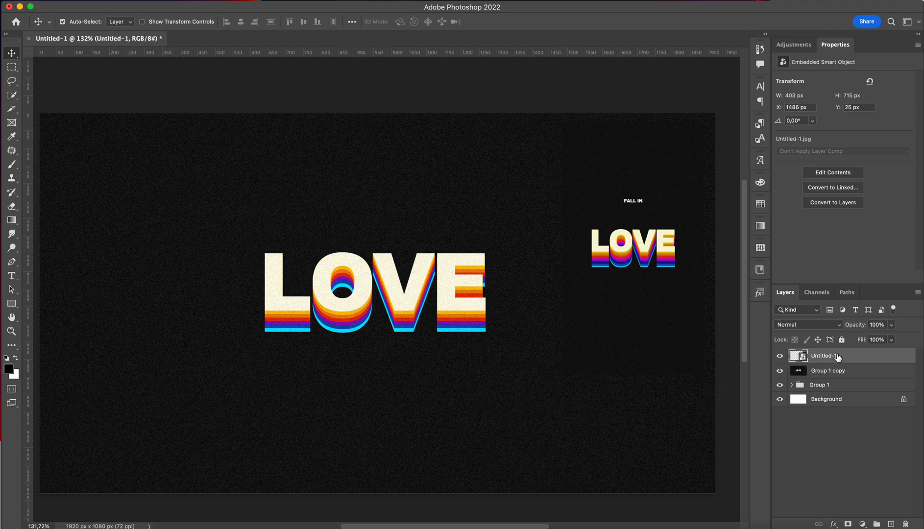
Step: Delete the 'Untitled-1' reference poster layer, leaving only the grainy LOVE artwork
{"action": "key", "text": "Delete"}
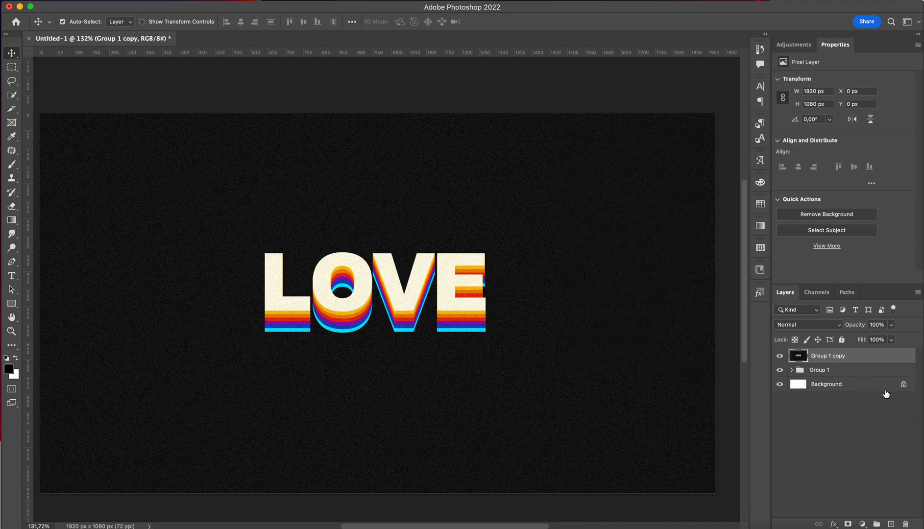